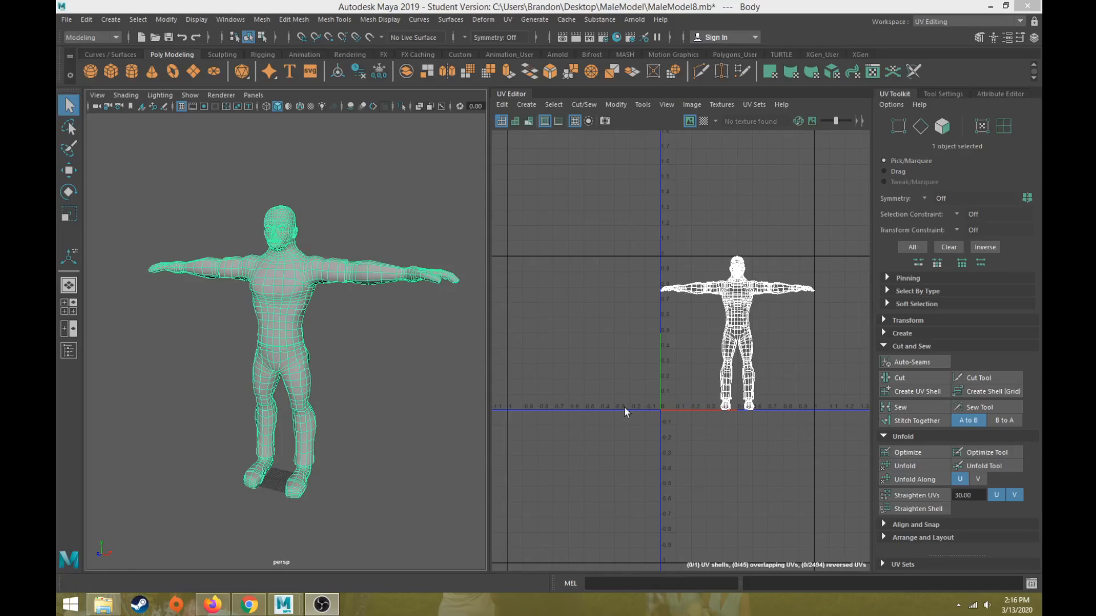
# Examine the body mesh's head, torso, arms and waist from several angles to find suitable seam locations
pyautogui.keyDown('alt'); pyautogui.moveTo(316, 299); pyautogui.dragTo(255, 249, button='middle'); pyautogui.keyUp('alt')
pyautogui.scroll(5, 359, 340)
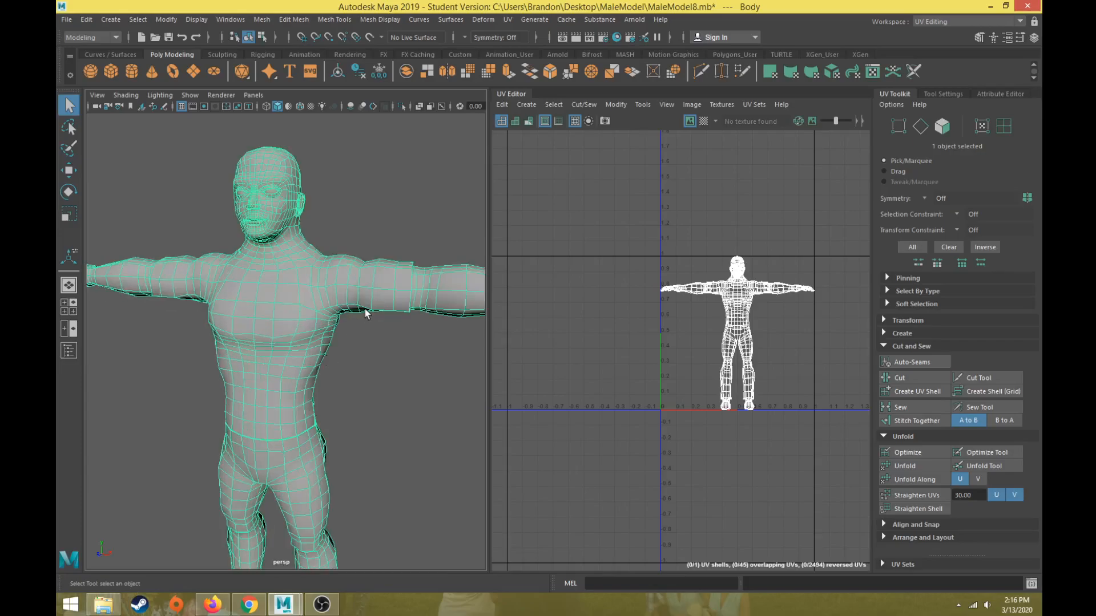
pyautogui.click(394, 377)
pyautogui.keyDown('alt'); pyautogui.moveTo(391, 379); pyautogui.dragTo(357, 331); pyautogui.keyUp('alt')
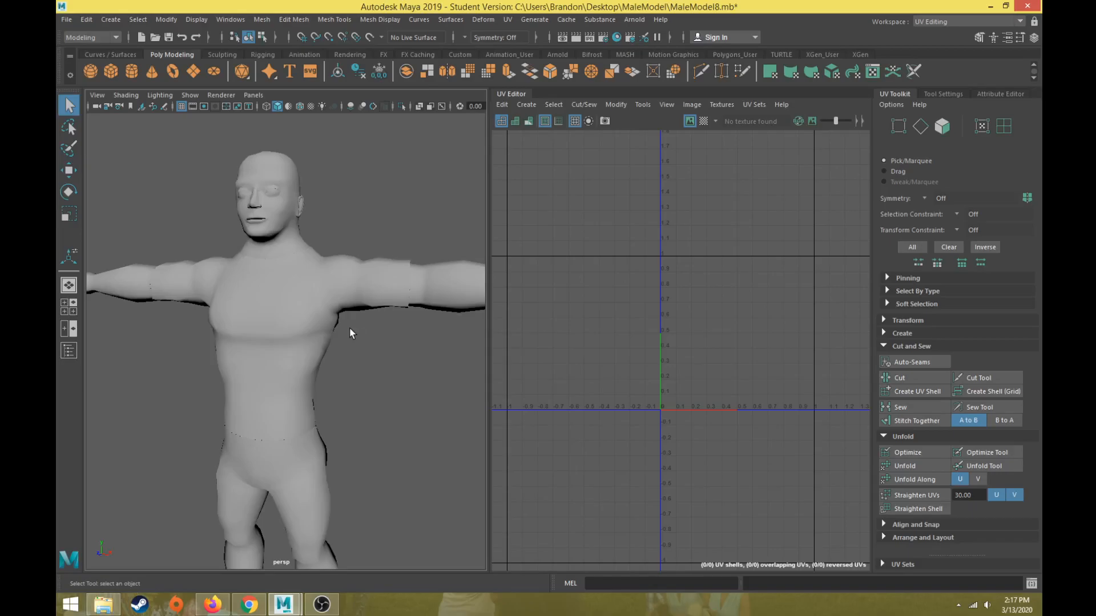
pyautogui.click(319, 331)
pyautogui.keyDown('alt'); pyautogui.moveTo(318, 337); pyautogui.dragTo(366, 306); pyautogui.keyUp('alt')
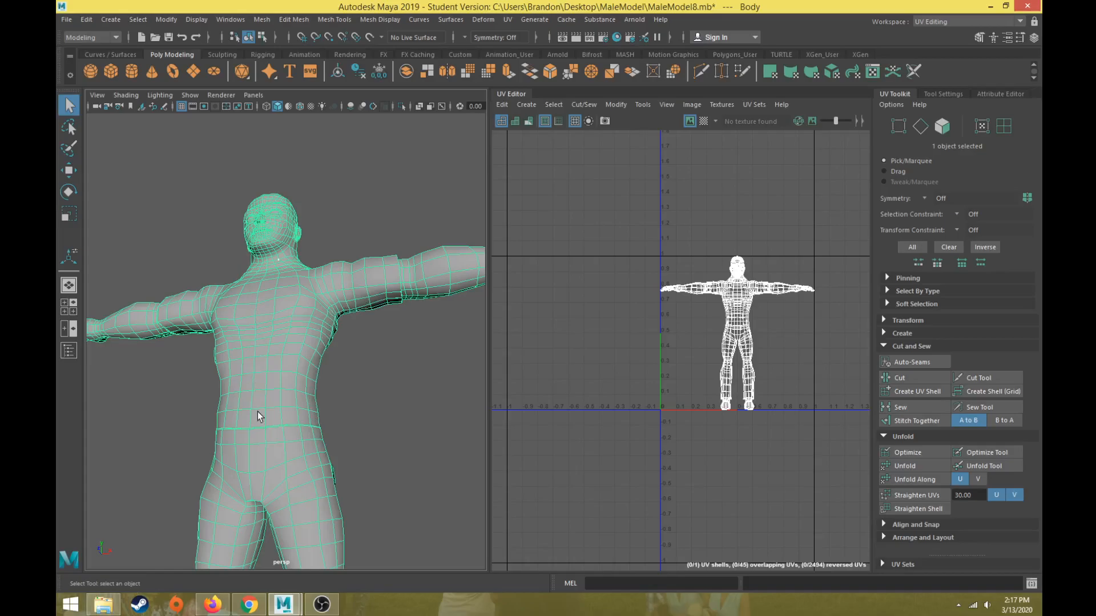
pyautogui.keyDown('alt'); pyautogui.moveTo(326, 334); pyautogui.dragTo(289, 329); pyautogui.keyUp('alt')
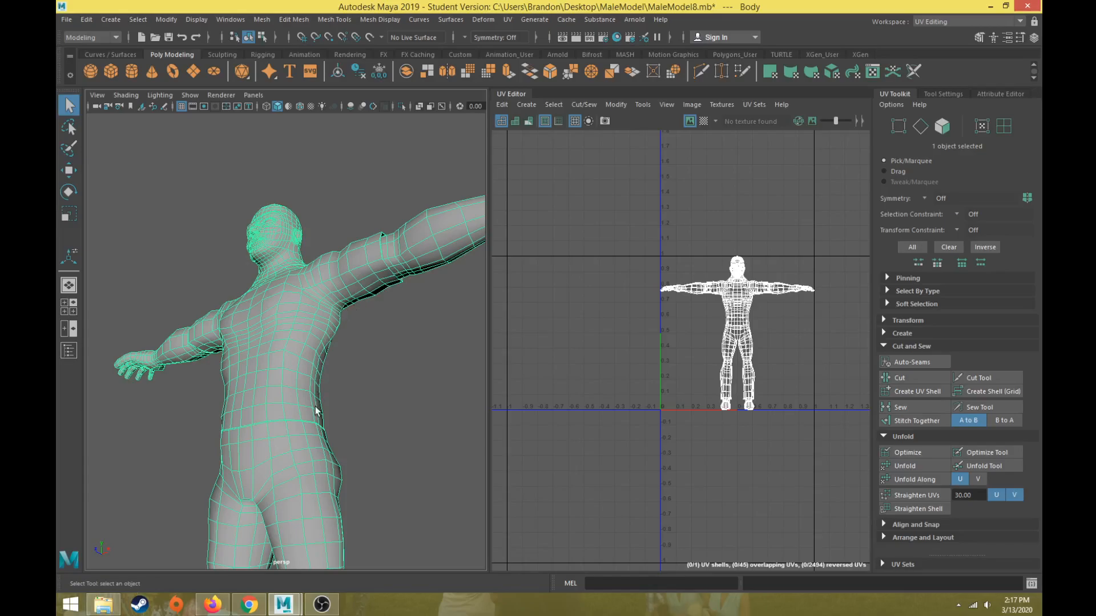
pyautogui.keyDown('alt'); pyautogui.moveTo(325, 433); pyautogui.dragTo(308, 460); pyautogui.keyUp('alt')
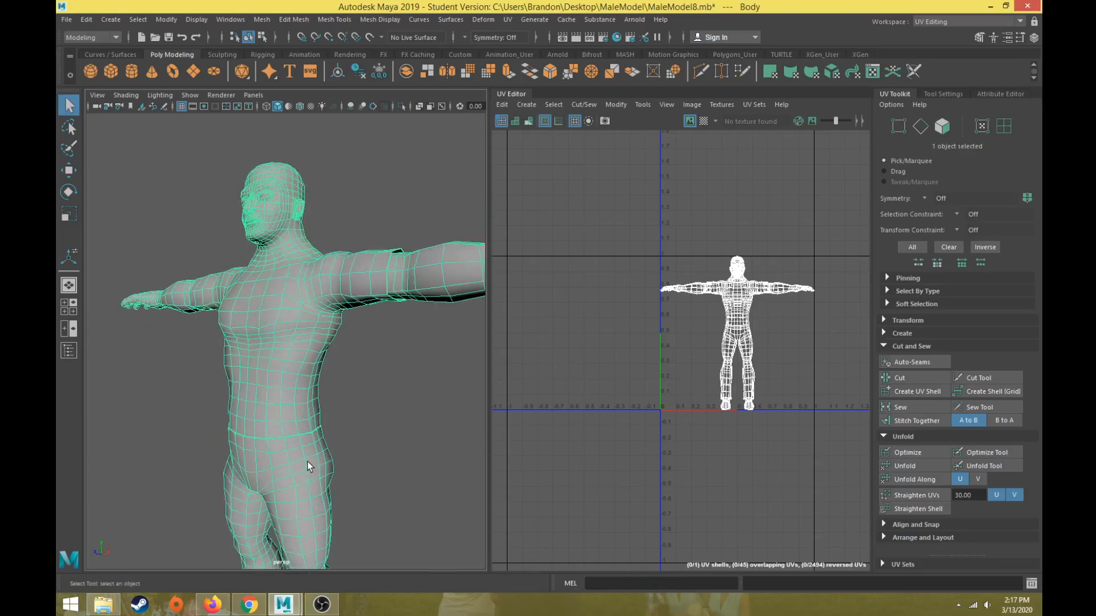
pyautogui.scroll(5, 332, 372)
pyautogui.scroll(-4, 285, 320)
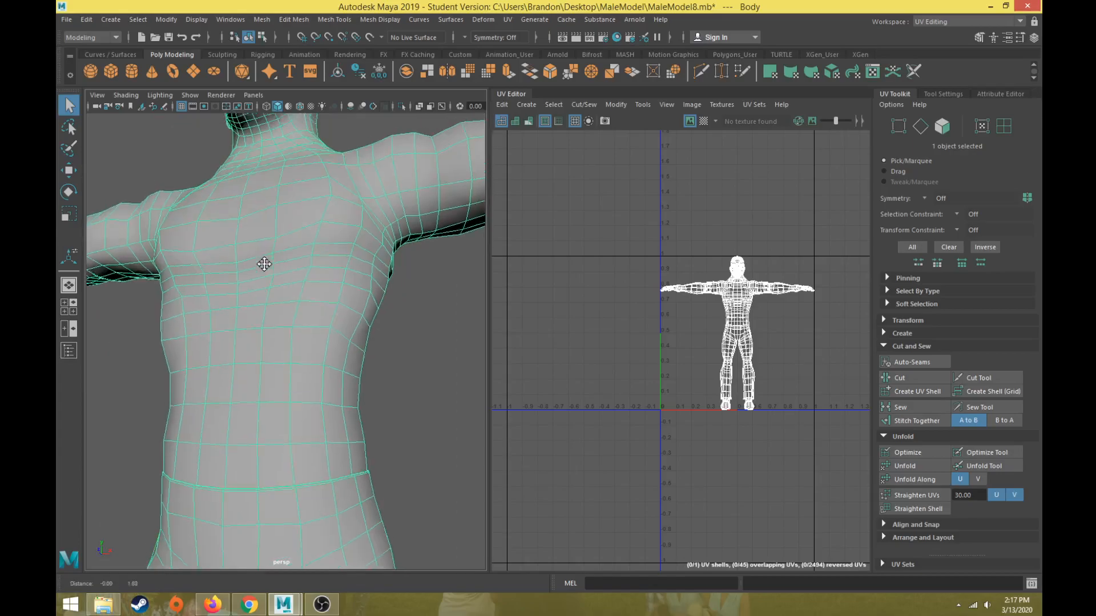
pyautogui.keyDown('alt'); pyautogui.moveTo(262, 251); pyautogui.dragTo(284, 394, button='middle'); pyautogui.keyUp('alt')
pyautogui.keyDown('alt'); pyautogui.moveTo(283, 393); pyautogui.dragTo(290, 400); pyautogui.keyUp('alt')
pyautogui.keyDown('alt'); pyautogui.moveTo(306, 285); pyautogui.dragTo(293, 258); pyautogui.keyUp('alt')
pyautogui.scroll(-5, 308, 363)
pyautogui.scroll(5, 290, 309)
pyautogui.scroll(-5, 241, 367)
# Switch the body mesh to edge selection and set symmetry to Object X
pyautogui.moveTo(285, 245); pyautogui.dragTo(288, 216, button='right')
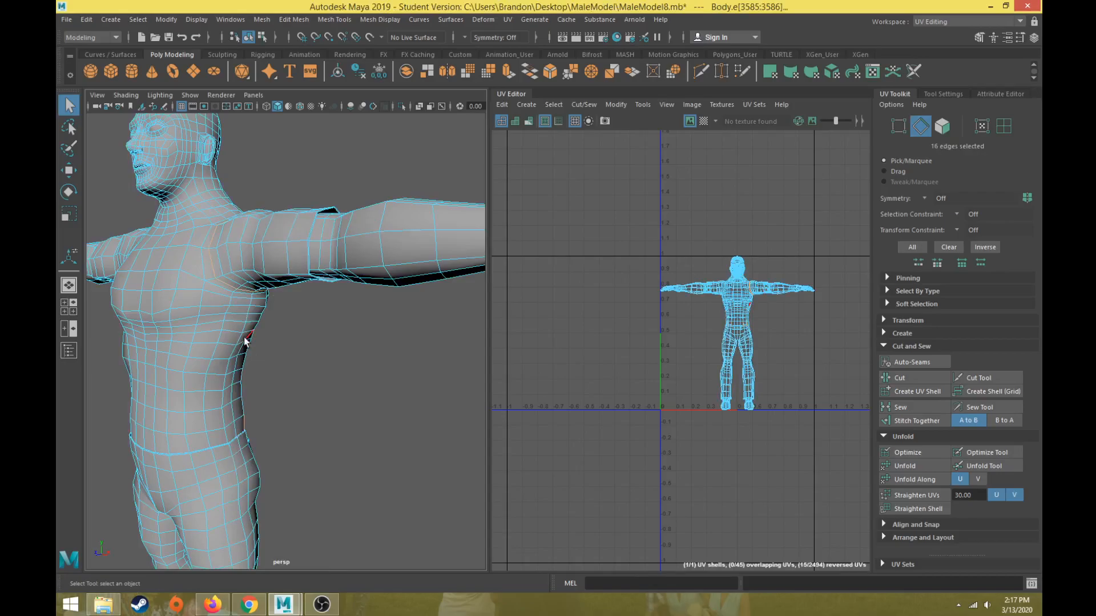
pyautogui.scroll(5, 252, 337)
pyautogui.keyDown('alt'); pyautogui.moveTo(272, 313); pyautogui.dragTo(223, 358); pyautogui.keyUp('alt')
pyautogui.press('a')
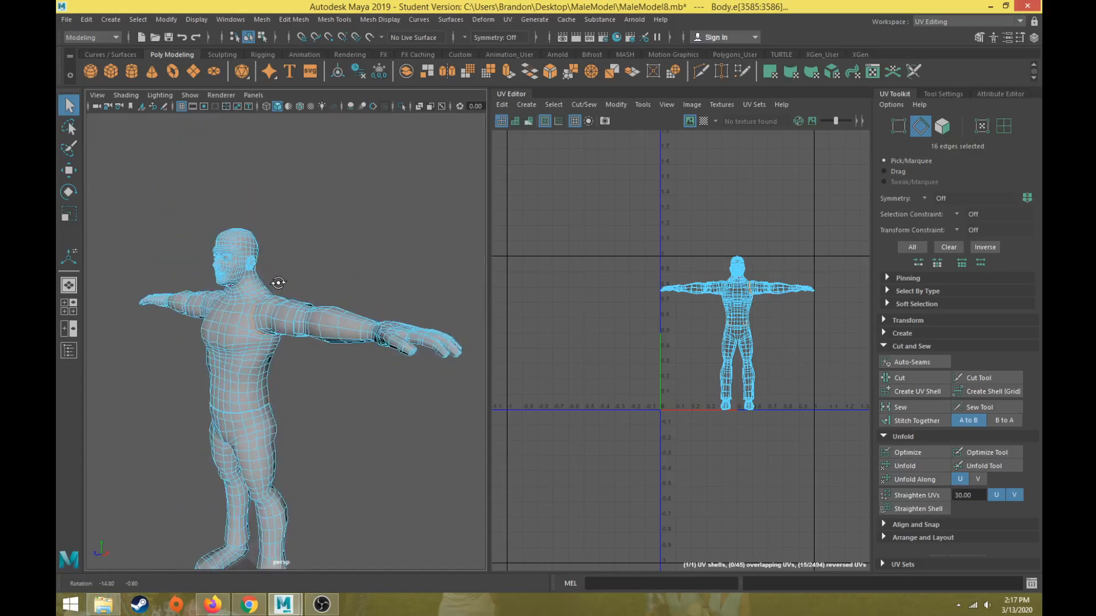
pyautogui.keyDown('alt'); pyautogui.moveTo(310, 325); pyautogui.dragTo(235, 384); pyautogui.keyUp('alt')
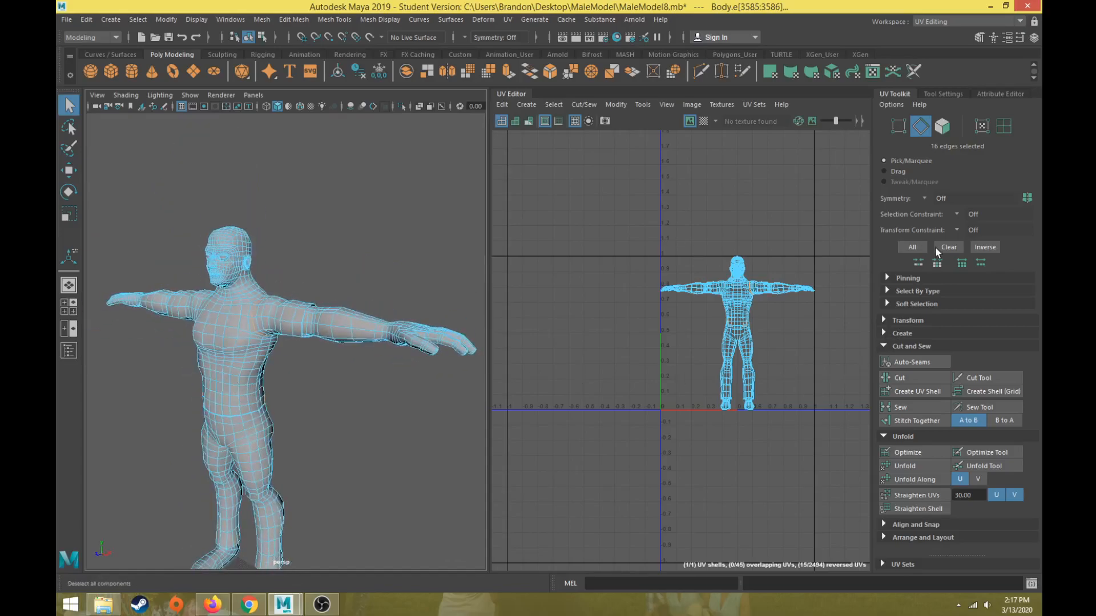
pyautogui.click(926, 198)
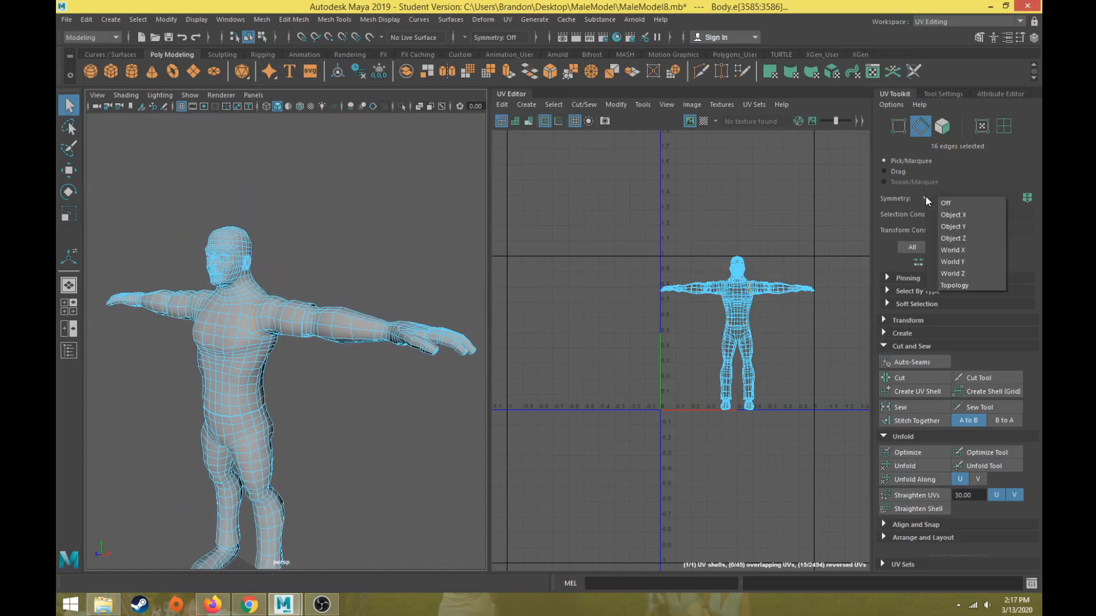
pyautogui.click(950, 215)
# Select the edge loop inside the shirt sleeve openings on both upper arms and cut the UVs along it
pyautogui.keyDown('alt'); pyautogui.moveTo(316, 347); pyautogui.dragTo(335, 380); pyautogui.keyUp('alt')
pyautogui.moveTo(367, 294); pyautogui.dragTo(242, 271)
pyautogui.scroll(-4, 337, 370)
pyautogui.scroll(8, 342, 358)
pyautogui.scroll(5, 279, 361)
pyautogui.click(234, 262)
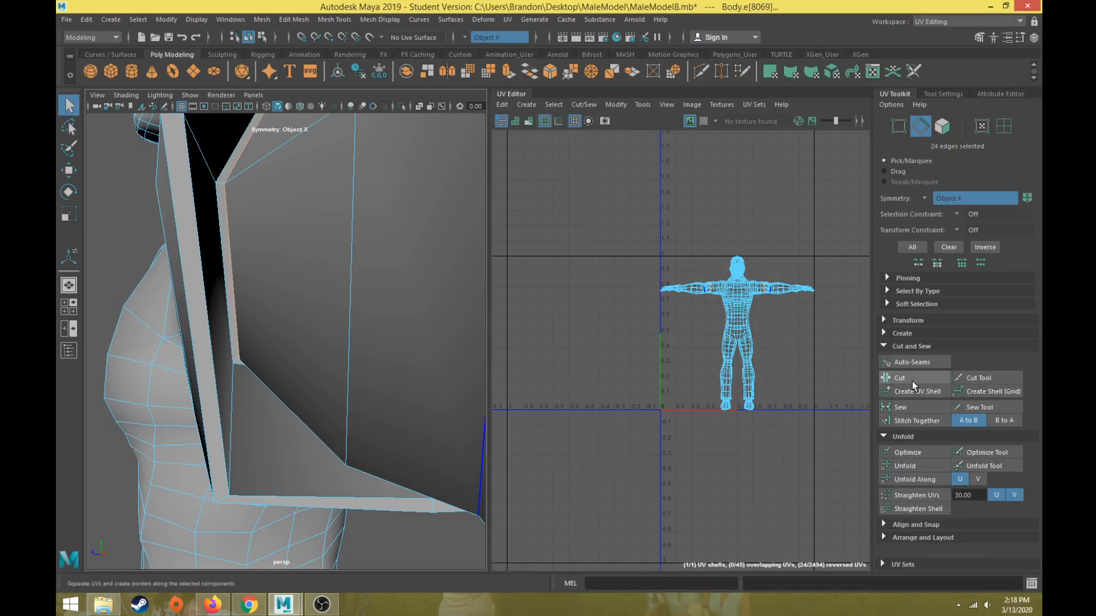
pyautogui.scroll(-5, 418, 372)
pyautogui.moveTo(418, 372)
pyautogui.keyDown('alt'); pyautogui.mouseDown()
pyautogui.moveTo(410, 365)
pyautogui.moveTo(394, 383)
pyautogui.moveTo(416, 379)
pyautogui.moveTo(350, 379)
pyautogui.mouseUp(); pyautogui.keyUp('alt')
pyautogui.press('4')
pyautogui.press('5')
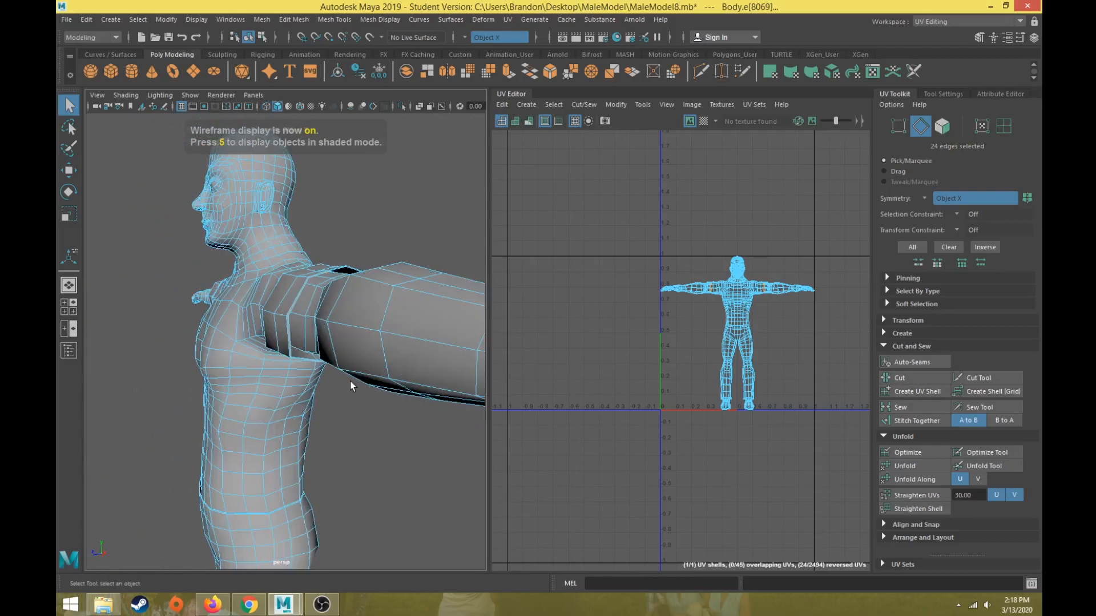
pyautogui.scroll(3, 354, 374)
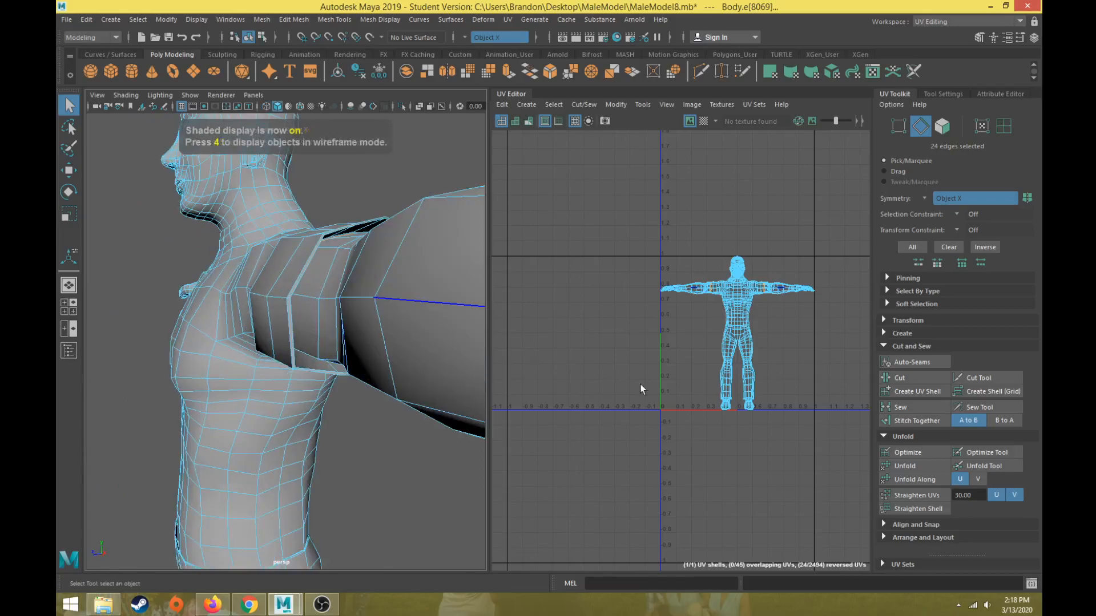
pyautogui.click(915, 379)
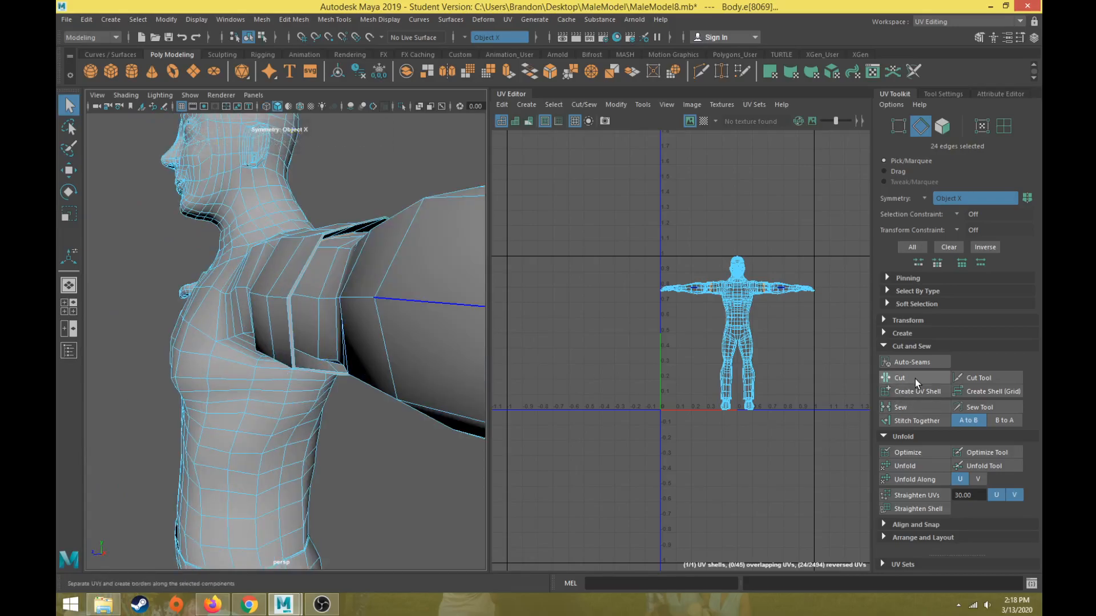
pyautogui.press('4')
pyautogui.scroll(-5, 354, 354)
pyautogui.moveTo(345, 463)
pyautogui.keyDown('alt'); pyautogui.mouseDown()
pyautogui.moveTo(359, 426)
pyautogui.moveTo(424, 424)
pyautogui.moveTo(367, 438)
pyautogui.moveTo(416, 432)
pyautogui.moveTo(379, 431)
pyautogui.mouseUp(); pyautogui.keyUp('alt')
pyautogui.press('5')
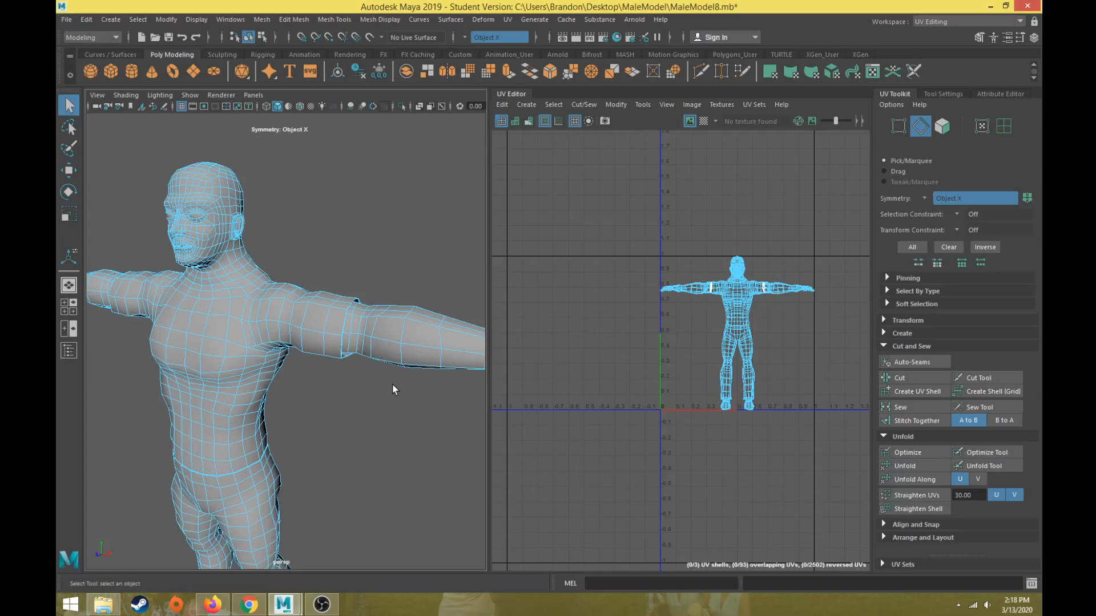
# Select the edge loop around the base of the neck at the collar and cut the UVs along it
pyautogui.doubleClick(339, 343)
pyautogui.keyDown('alt'); pyautogui.moveTo(339, 344); pyautogui.dragTo(315, 441); pyautogui.keyUp('alt')
pyautogui.scroll(5, 328, 331)
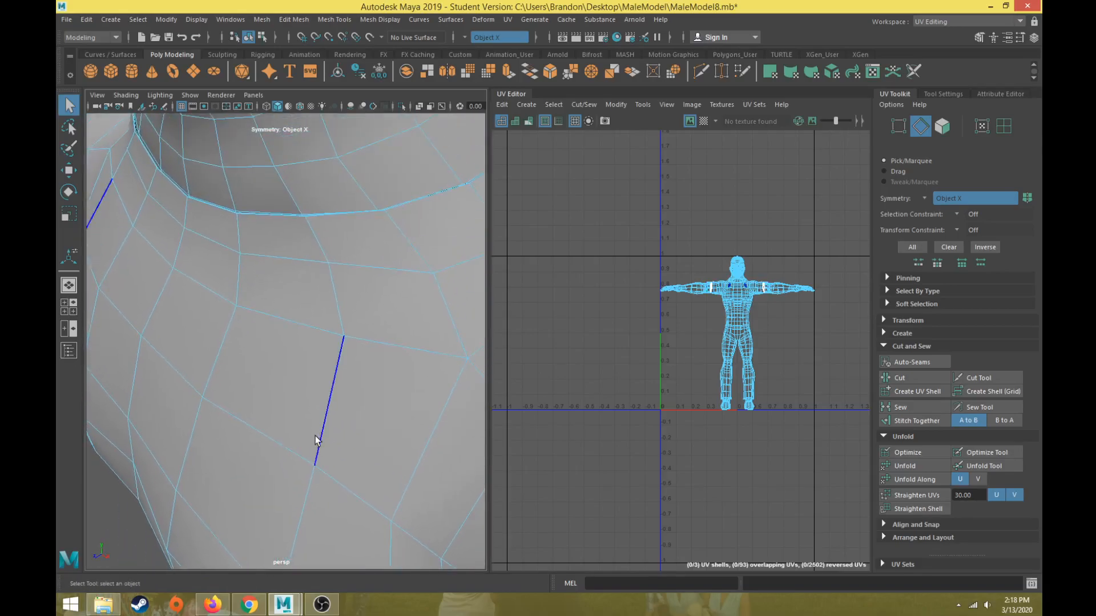
pyautogui.press('4')
pyautogui.moveTo(346, 310)
pyautogui.keyDown('alt'); pyautogui.mouseDown()
pyautogui.moveTo(293, 392)
pyautogui.moveTo(340, 353)
pyautogui.moveTo(408, 327)
pyautogui.moveTo(381, 348)
pyautogui.moveTo(411, 320)
pyautogui.mouseUp(); pyautogui.keyUp('alt')
pyautogui.doubleClick(408, 328)
pyautogui.press('5')
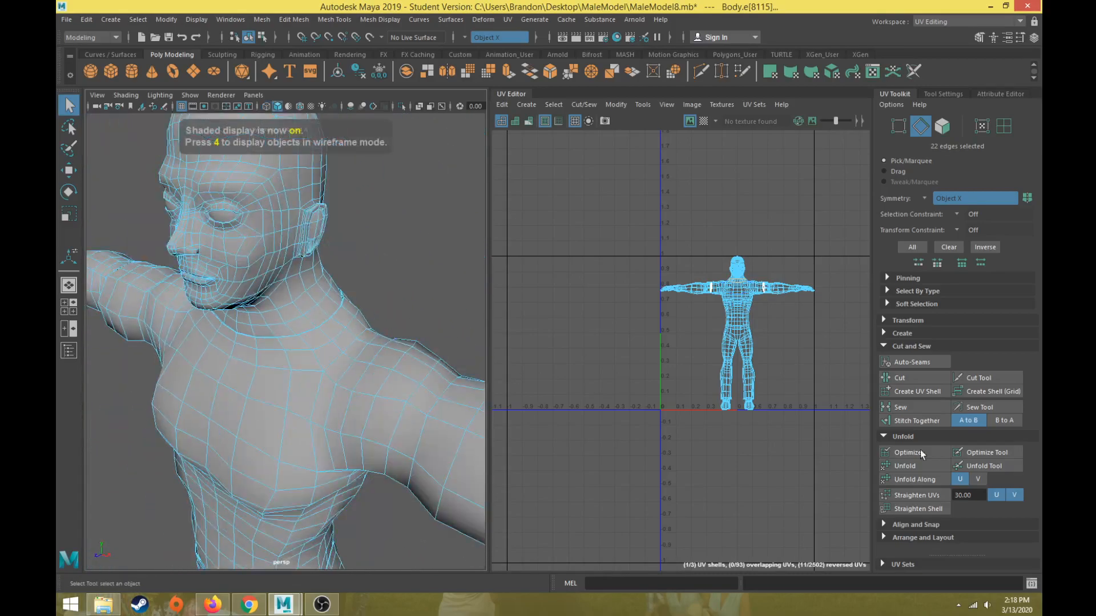
pyautogui.scroll(-5, 355, 469)
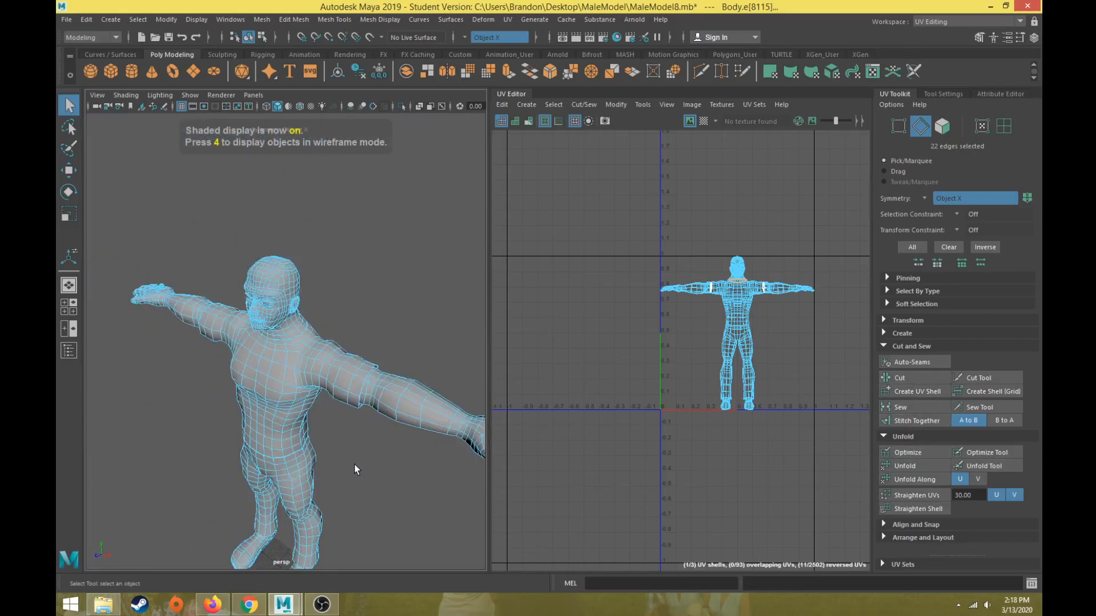
pyautogui.press('4')
pyautogui.click(354, 465)
pyautogui.keyDown('alt'); pyautogui.moveTo(350, 470); pyautogui.dragTo(381, 436); pyautogui.keyUp('alt')
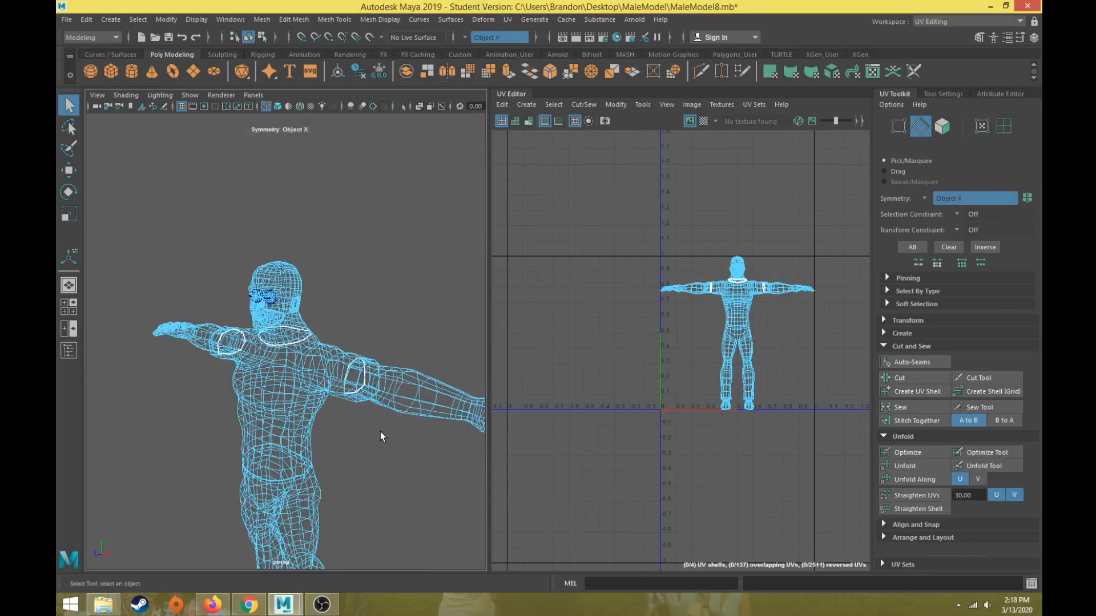
# Select the edge loop around the waist at the shirt's hem and cut the UVs along it
pyautogui.keyDown('alt'); pyautogui.moveTo(378, 457); pyautogui.dragTo(342, 372, button='middle'); pyautogui.keyUp('alt')
pyautogui.keyDown('alt'); pyautogui.moveTo(342, 372); pyautogui.dragTo(362, 328); pyautogui.keyUp('alt')
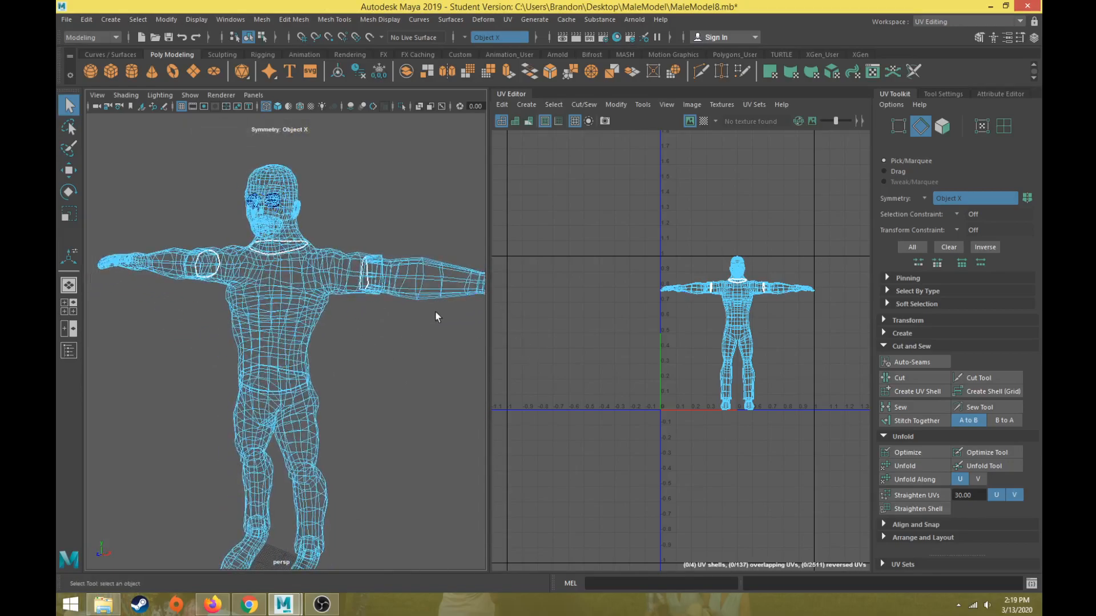
pyautogui.scroll(6, 323, 289)
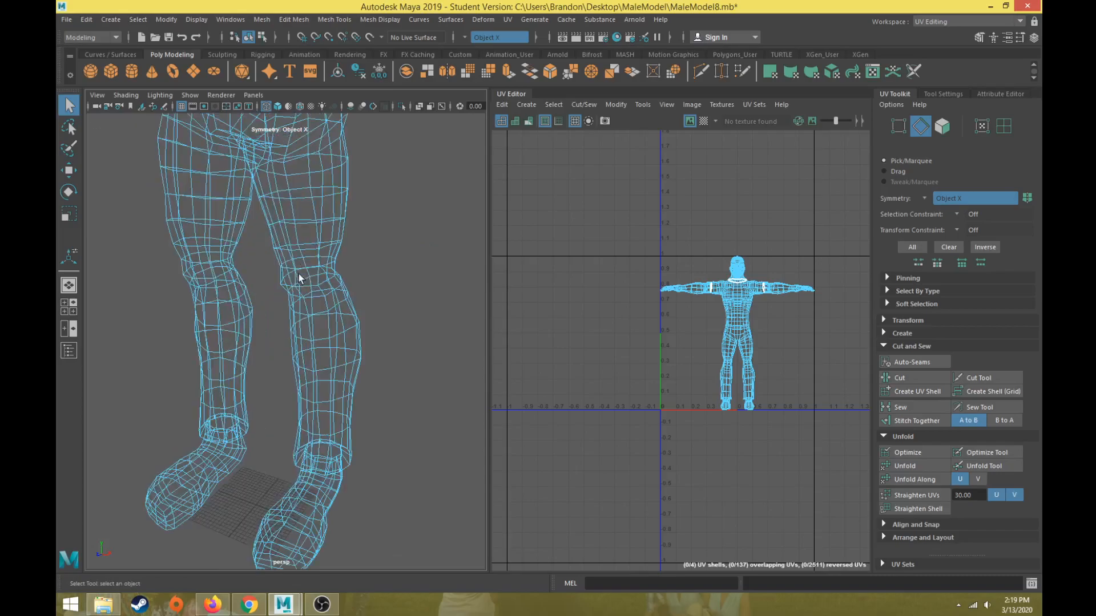
pyautogui.moveTo(299, 279)
pyautogui.keyDown('alt'); pyautogui.mouseDown()
pyautogui.moveTo(326, 372)
pyautogui.moveTo(318, 313)
pyautogui.moveTo(341, 580)
pyautogui.moveTo(309, 368)
pyautogui.moveTo(354, 337)
pyautogui.moveTo(343, 431)
pyautogui.moveTo(325, 433)
pyautogui.mouseUp(); pyautogui.keyUp('alt')
pyautogui.press('5')
pyautogui.click(282, 472)
pyautogui.doubleClick(282, 472)
pyautogui.keyDown('alt'); pyautogui.moveTo(282, 472); pyautogui.dragTo(399, 399); pyautogui.keyUp('alt')
pyautogui.press('4')
pyautogui.click(900, 377)
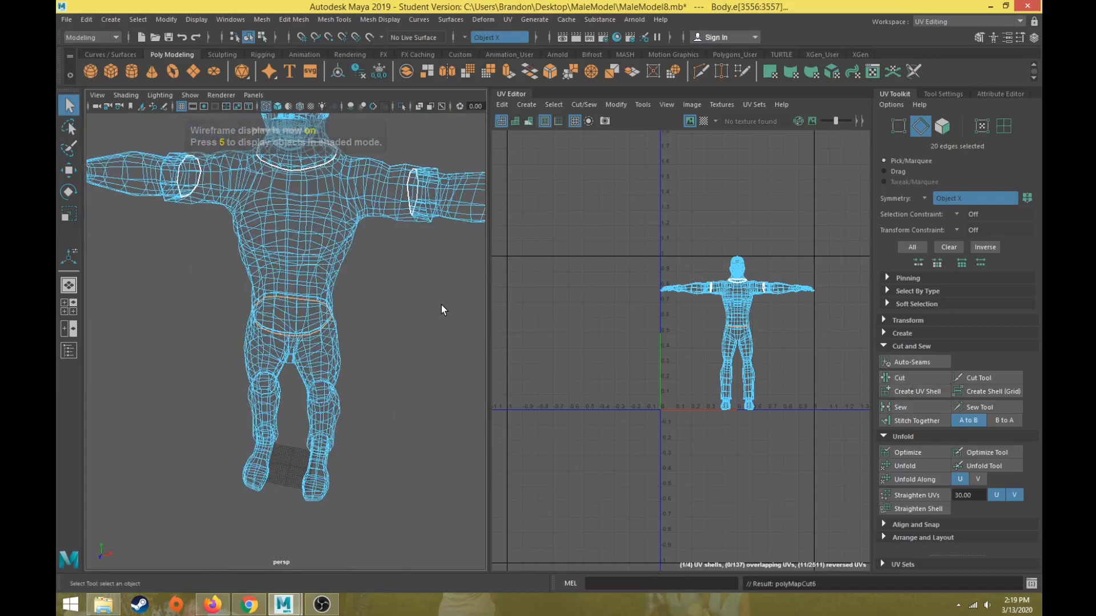
pyautogui.keyDown('alt'); pyautogui.moveTo(440, 310); pyautogui.dragTo(416, 262); pyautogui.keyUp('alt')
pyautogui.scroll(5, 387, 323)
pyautogui.press('5')
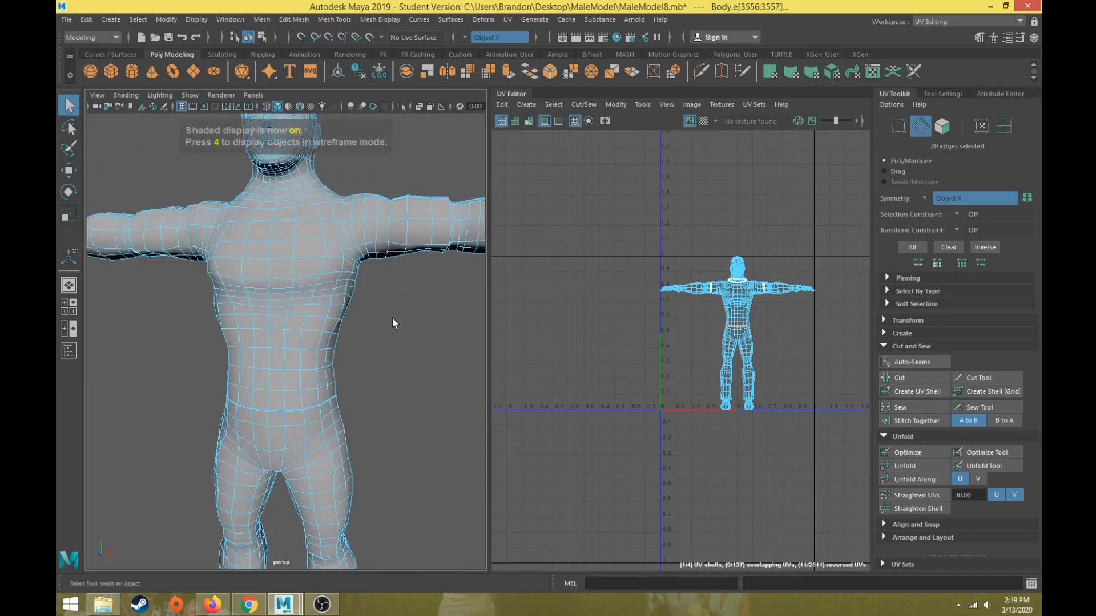
pyautogui.scroll(-5, 393, 323)
pyautogui.moveTo(385, 320)
pyautogui.keyDown('alt'); pyautogui.mouseDown()
pyautogui.moveTo(399, 328)
pyautogui.moveTo(370, 335)
pyautogui.mouseUp(); pyautogui.keyUp('alt')
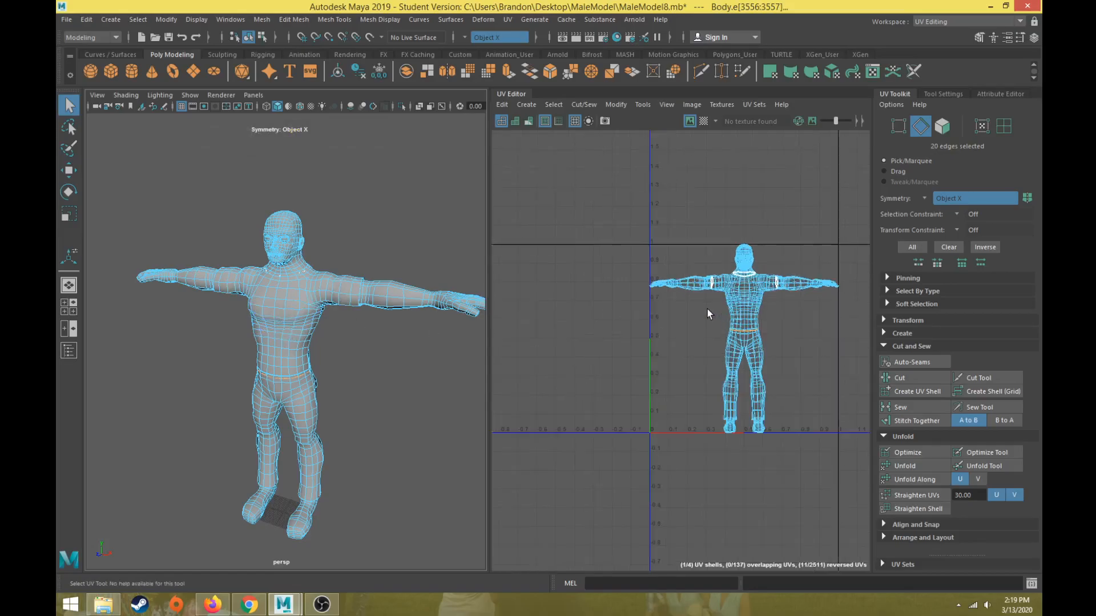
# Switch to UV shell selection and pick the torso, arm and leg shells in turn to check their separation
pyautogui.scroll(2, 670, 327)
pyautogui.keyDown('alt'); pyautogui.moveTo(670, 331); pyautogui.dragTo(649, 304, button='middle'); pyautogui.keyUp('alt')
pyautogui.moveTo(649, 304); pyautogui.dragTo(615, 294, button='right')
pyautogui.click(686, 287)
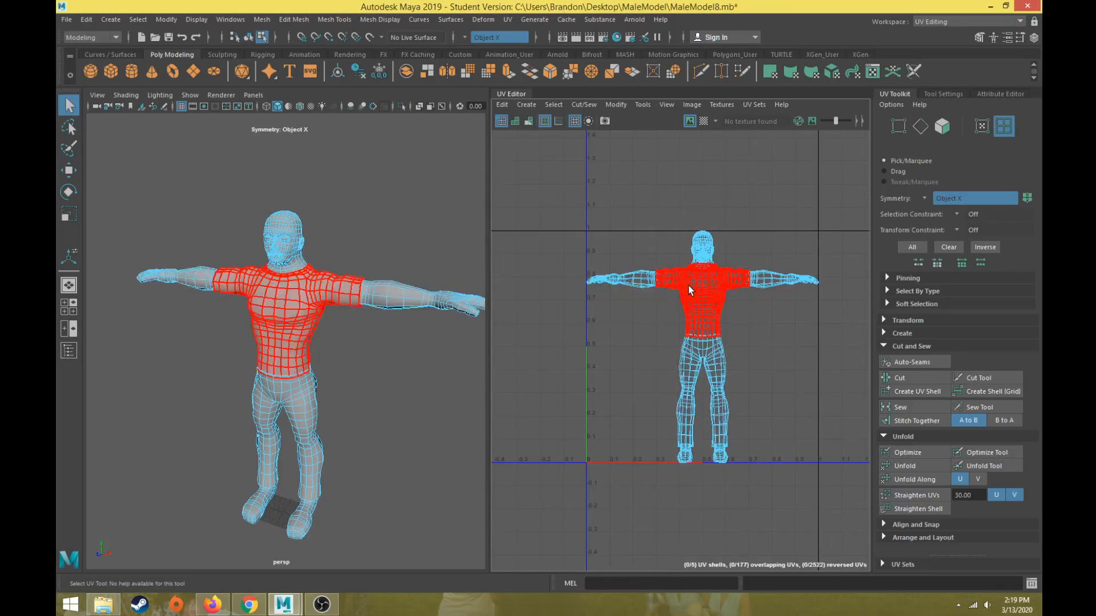
pyautogui.click(689, 286)
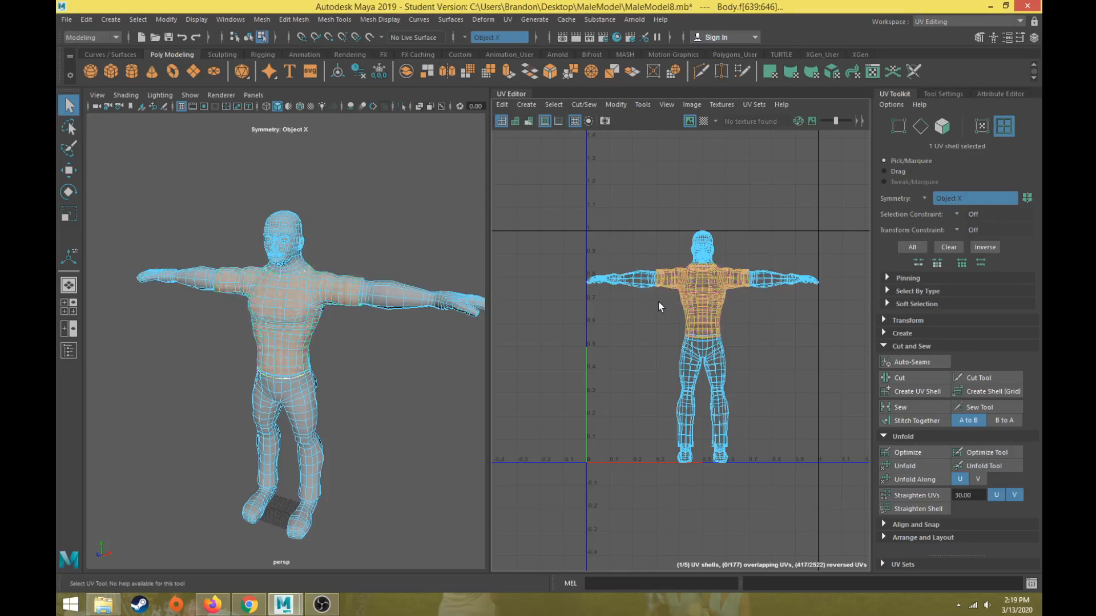
pyautogui.click(632, 286)
pyautogui.click(689, 355)
pyautogui.keyDown('alt'); pyautogui.moveTo(451, 388); pyautogui.dragTo(408, 381); pyautogui.keyUp('alt')
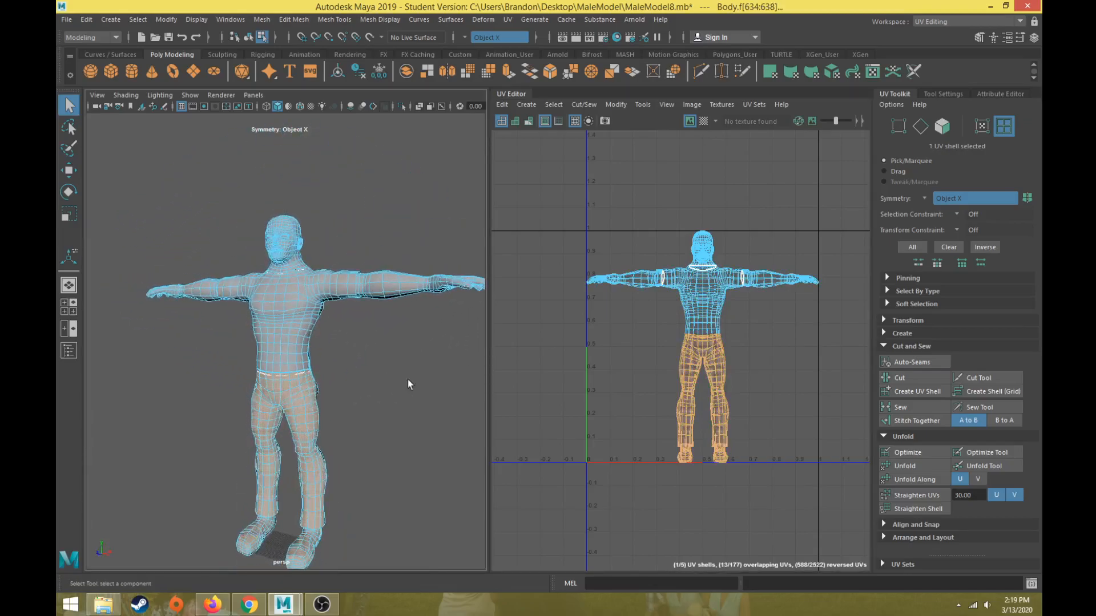
# Select the shirt's UV shell and move it out of the 0–1 tile into the empty neighbouring tile beyond U 1
pyautogui.click(669, 302)
pyautogui.keyDown('alt'); pyautogui.moveTo(361, 337); pyautogui.dragTo(362, 358); pyautogui.keyUp('alt')
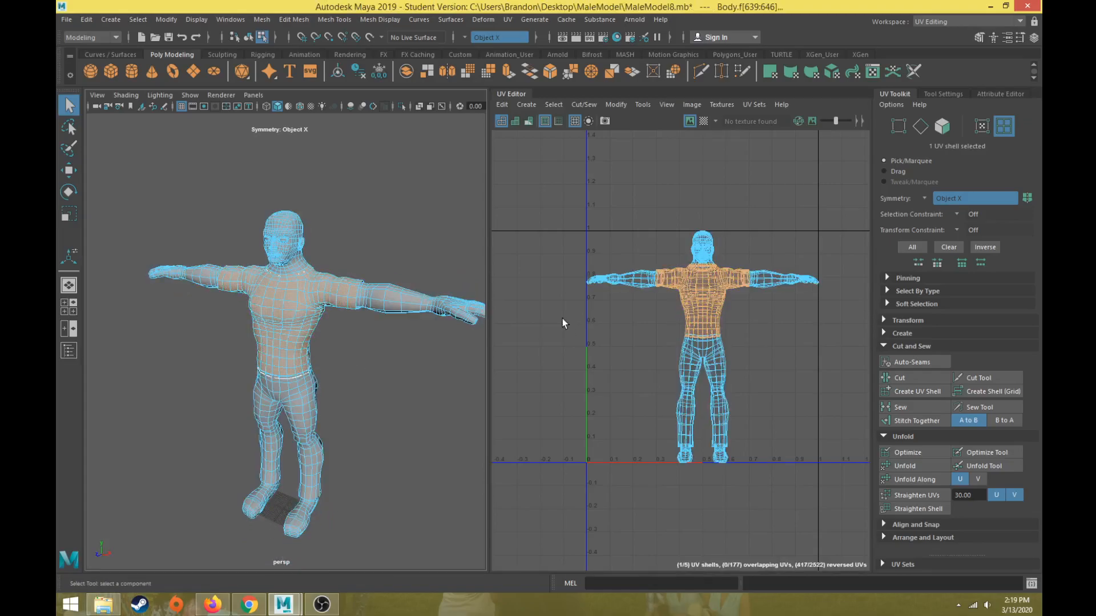
pyautogui.scroll(-3, 684, 313)
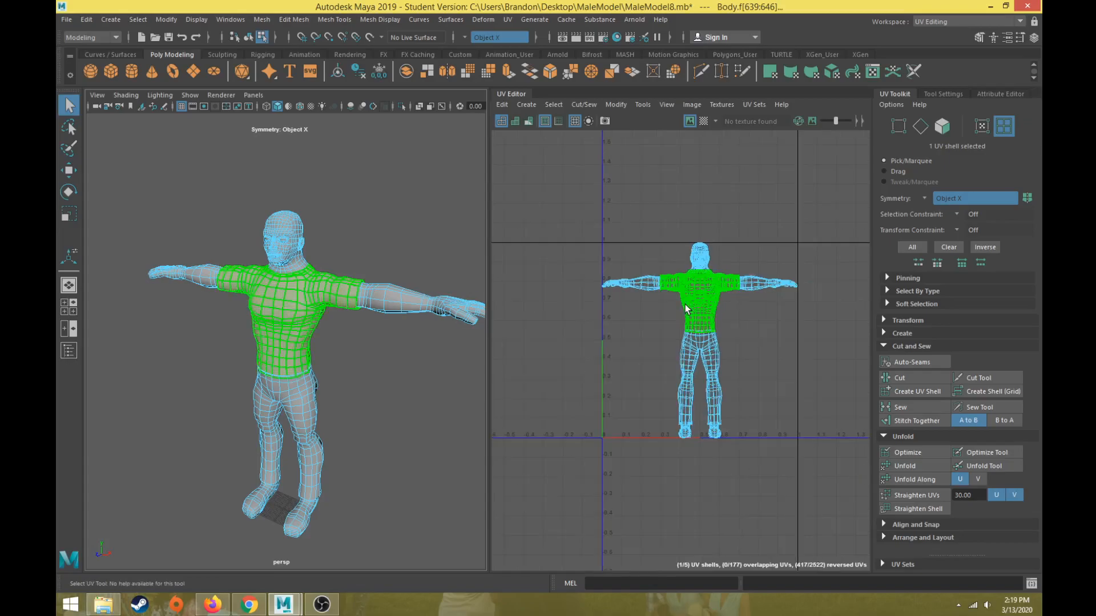
pyautogui.press('w')
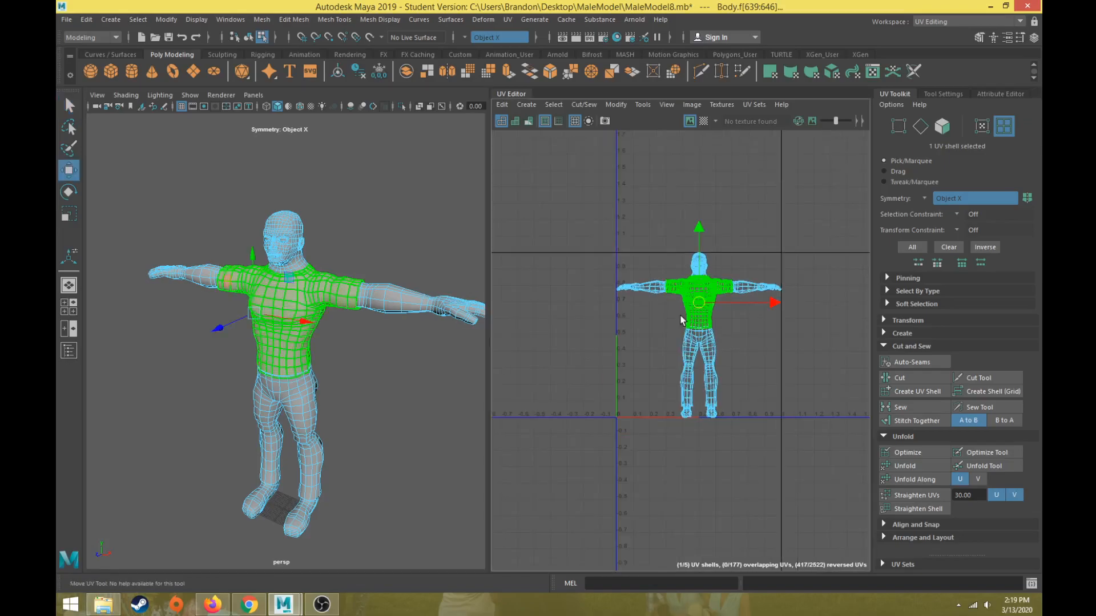
pyautogui.keyDown('alt'); pyautogui.moveTo(681, 319); pyautogui.dragTo(600, 325, button='middle'); pyautogui.keyUp('alt')
pyautogui.moveTo(614, 312); pyautogui.dragTo(799, 341)
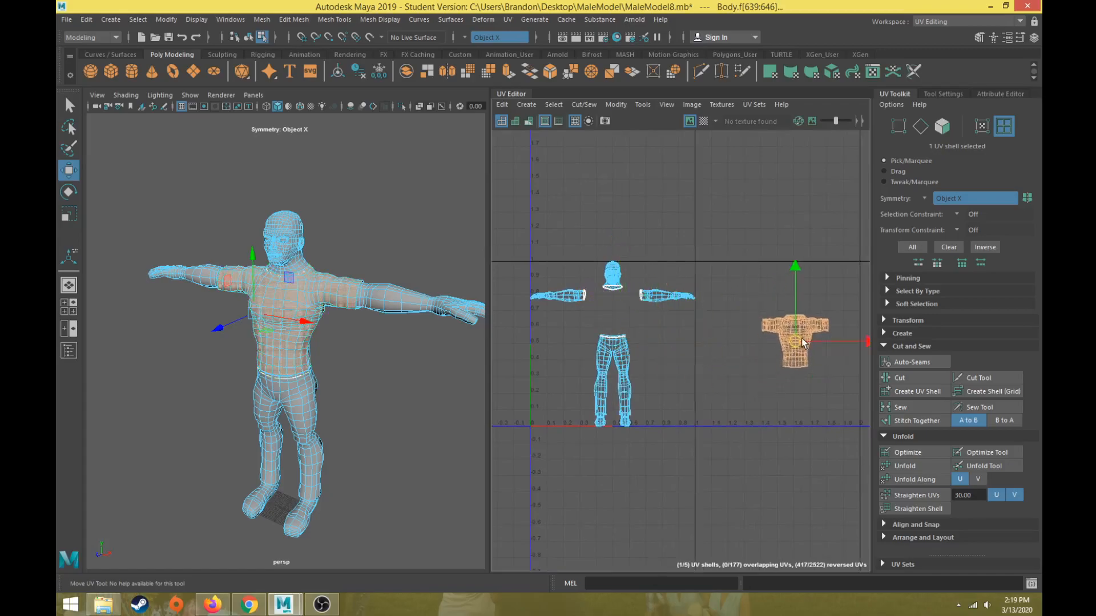
pyautogui.scroll(2, 599, 374)
pyautogui.keyDown('alt'); pyautogui.moveTo(740, 386); pyautogui.dragTo(620, 404, button='middle'); pyautogui.keyUp('alt')
pyautogui.scroll(1, 620, 406)
# Switch to edge selection and select the first seam edges on the sleeve's underside, starting at the cuff
pyautogui.keyDown('alt'); pyautogui.moveTo(324, 332); pyautogui.dragTo(368, 351); pyautogui.keyUp('alt')
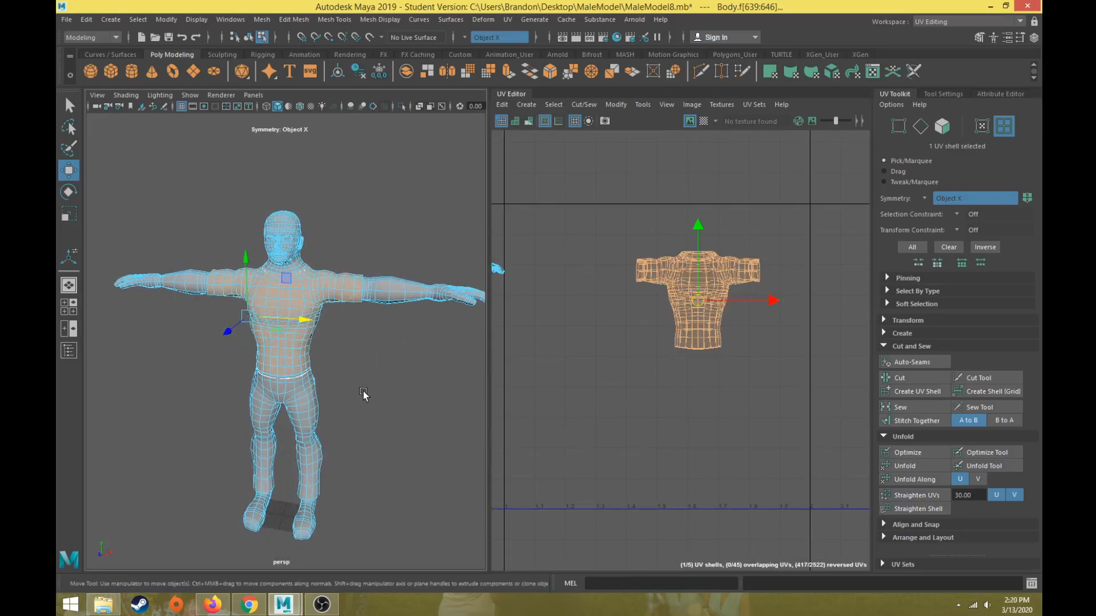
pyautogui.keyDown('alt'); pyautogui.moveTo(354, 325); pyautogui.dragTo(409, 232); pyautogui.keyUp('alt')
pyautogui.scroll(2, 344, 335)
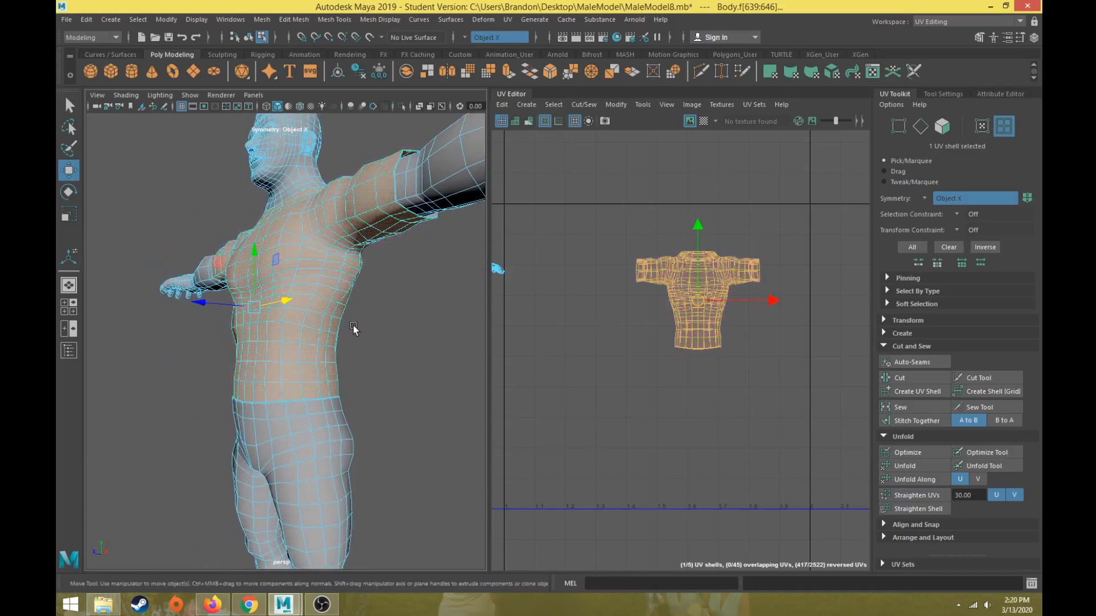
pyautogui.moveTo(382, 283); pyautogui.dragTo(388, 252, button='right')
pyautogui.keyDown('alt'); pyautogui.moveTo(391, 252); pyautogui.dragTo(362, 273); pyautogui.keyUp('alt')
pyautogui.keyDown('alt'); pyautogui.moveTo(362, 273); pyautogui.dragTo(250, 360, button='right'); pyautogui.keyUp('alt')
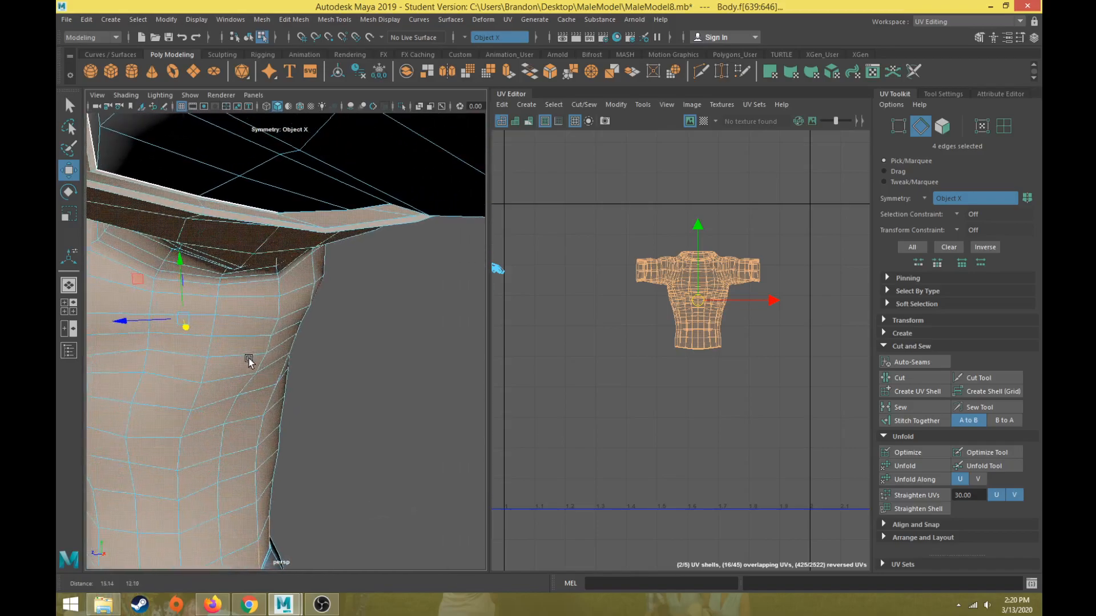
pyautogui.doubleClick(217, 309)
pyautogui.click(292, 220)
pyautogui.moveTo(292, 220)
pyautogui.keyDown('alt'); pyautogui.mouseDown(button='right')
pyautogui.moveTo(276, 298)
pyautogui.moveTo(273, 230)
pyautogui.moveTo(292, 217)
pyautogui.moveTo(288, 242)
pyautogui.moveTo(306, 234)
pyautogui.mouseUp(button='right'); pyautogui.keyUp('alt')
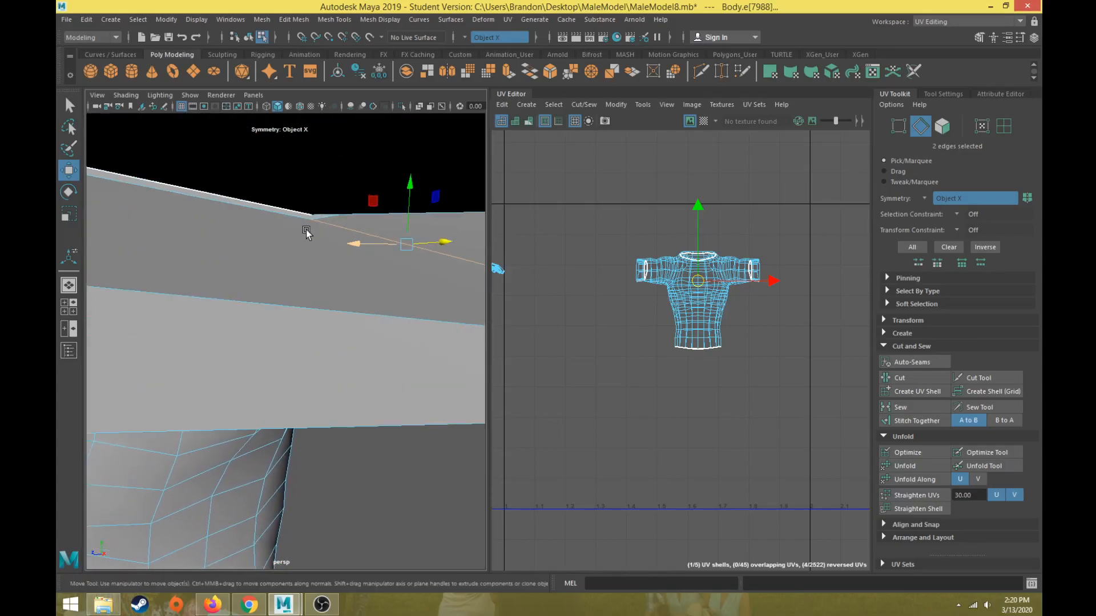
pyautogui.keyDown('shift'); pyautogui.click(310, 218); pyautogui.keyUp('shift')
# Add the edges running along the sleeve's underside toward the armpit to the selection
pyautogui.keyDown('alt'); pyautogui.moveTo(303, 252); pyautogui.dragTo(330, 227); pyautogui.keyUp('alt')
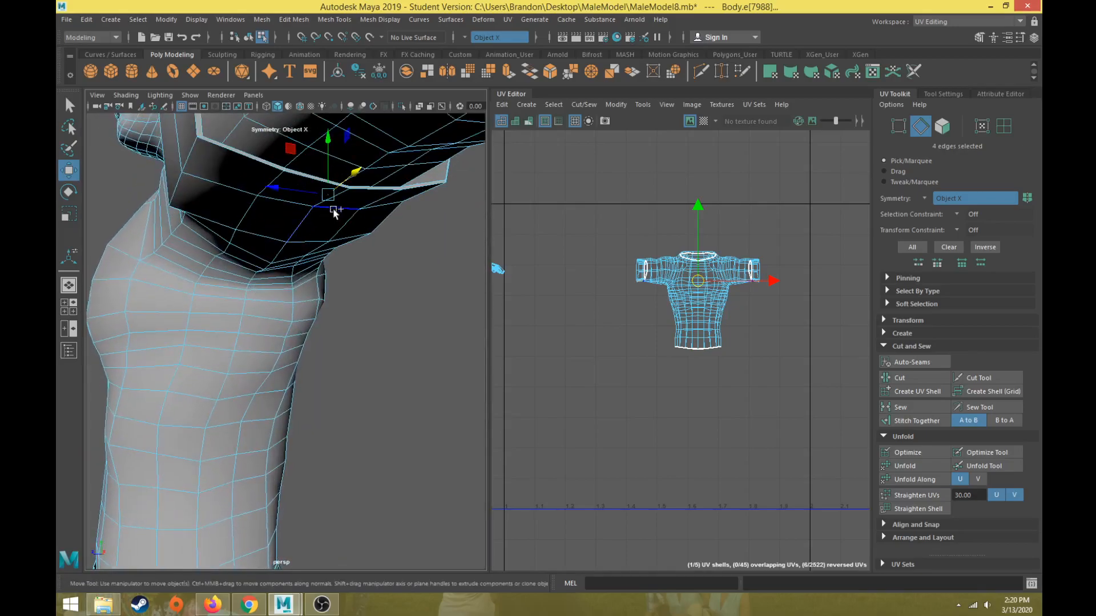
pyautogui.keyDown('shift'); pyautogui.click(338, 208); pyautogui.keyUp('shift')
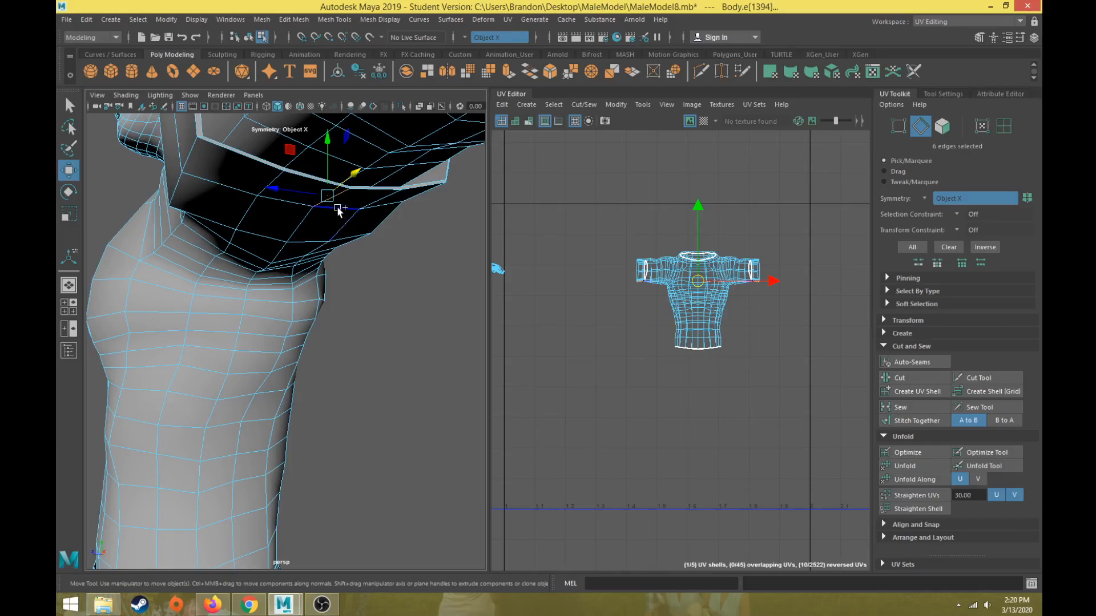
pyautogui.keyDown('alt'); pyautogui.moveTo(339, 207); pyautogui.dragTo(346, 273); pyautogui.keyUp('alt')
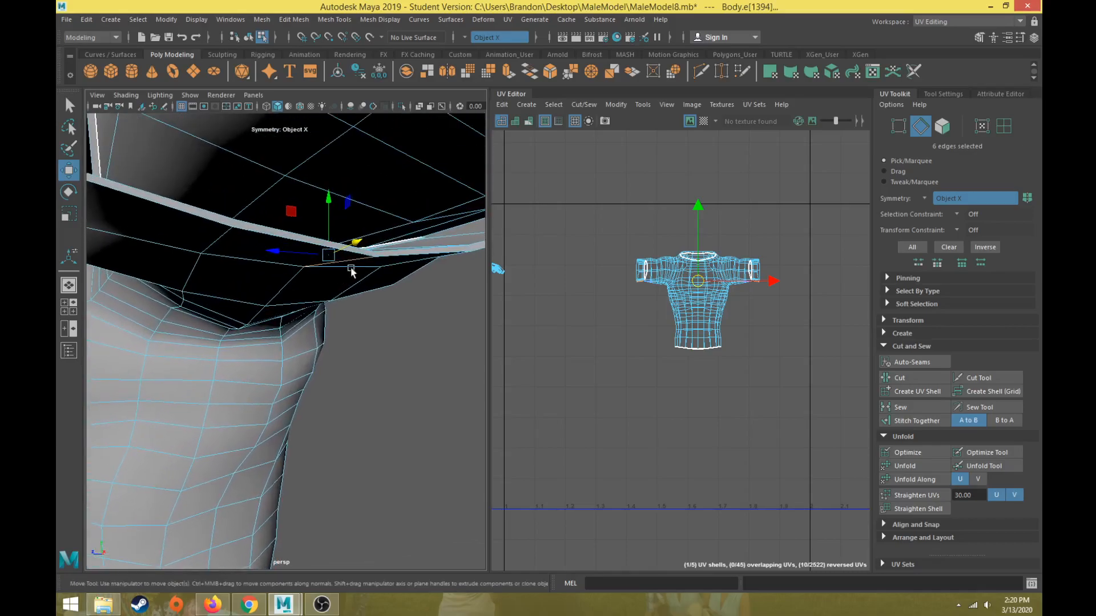
pyautogui.keyDown('shift'); pyautogui.click(370, 261); pyautogui.keyUp('shift')
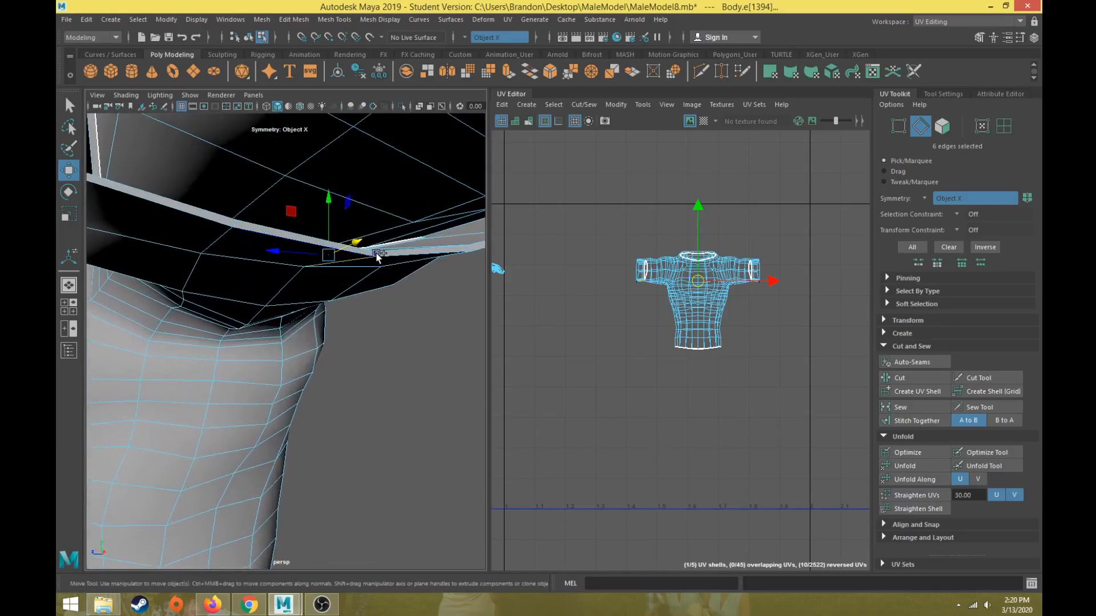
pyautogui.keyDown('shift'); pyautogui.click(292, 278); pyautogui.keyUp('shift')
pyautogui.scroll(-5, 289, 296)
# Extend the edge selection from the armpit down the torso's side to the waist and cut the UVs along it
pyautogui.keyDown('alt'); pyautogui.moveTo(301, 362); pyautogui.dragTo(299, 298); pyautogui.keyUp('alt')
pyautogui.keyDown('shift'); pyautogui.doubleClick(289, 322); pyautogui.keyUp('shift')
pyautogui.scroll(7, 290, 322)
pyautogui.scroll(-3, 298, 321)
pyautogui.keyDown('alt'); pyautogui.moveTo(297, 320); pyautogui.dragTo(334, 228, button='middle'); pyautogui.keyUp('alt')
pyautogui.keyDown('alt'); pyautogui.moveTo(334, 229); pyautogui.dragTo(300, 241); pyautogui.keyUp('alt')
pyautogui.keyDown('shift'); pyautogui.click(295, 310); pyautogui.keyUp('shift')
pyautogui.keyDown('alt'); pyautogui.moveTo(330, 317); pyautogui.dragTo(299, 388); pyautogui.keyUp('alt')
pyautogui.keyDown('alt'); pyautogui.moveTo(299, 388); pyautogui.dragTo(323, 321, button='right'); pyautogui.keyUp('alt')
pyautogui.moveTo(323, 321)
pyautogui.keyDown('alt'); pyautogui.mouseDown()
pyautogui.moveTo(317, 354)
pyautogui.moveTo(335, 286)
pyautogui.moveTo(330, 330)
pyautogui.moveTo(316, 330)
pyautogui.mouseUp(); pyautogui.keyUp('alt')
pyautogui.click(900, 378)
pyautogui.scroll(-10, 276, 311)
pyautogui.click(338, 323)
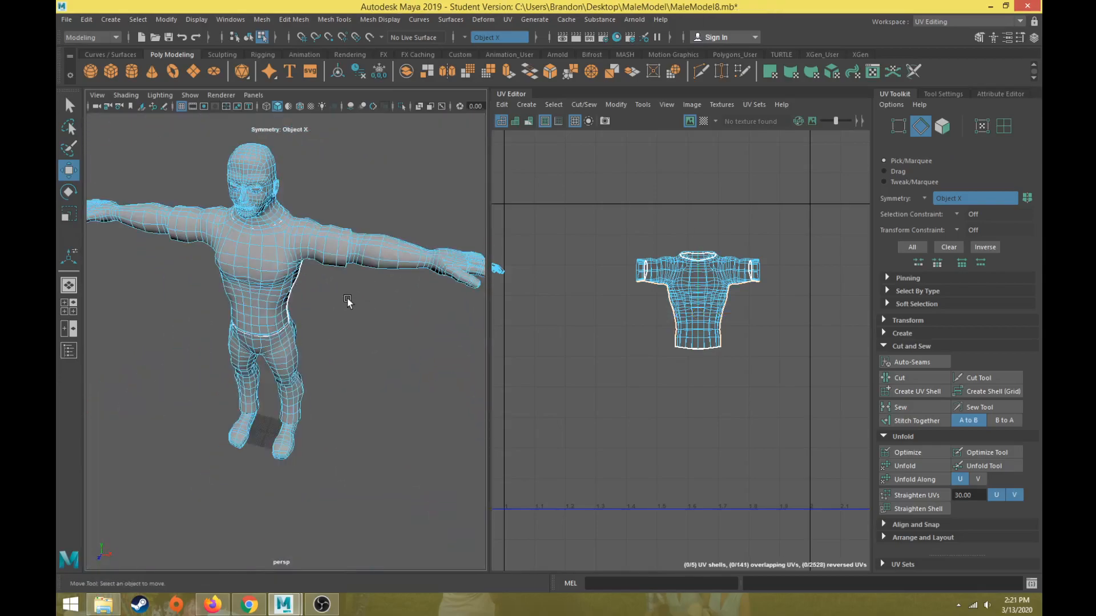
# Examine the underarm and side seams on the torso with the model in wireframe display
pyautogui.keyDown('alt'); pyautogui.moveTo(334, 302); pyautogui.dragTo(338, 273); pyautogui.keyUp('alt')
pyautogui.scroll(6, 339, 271)
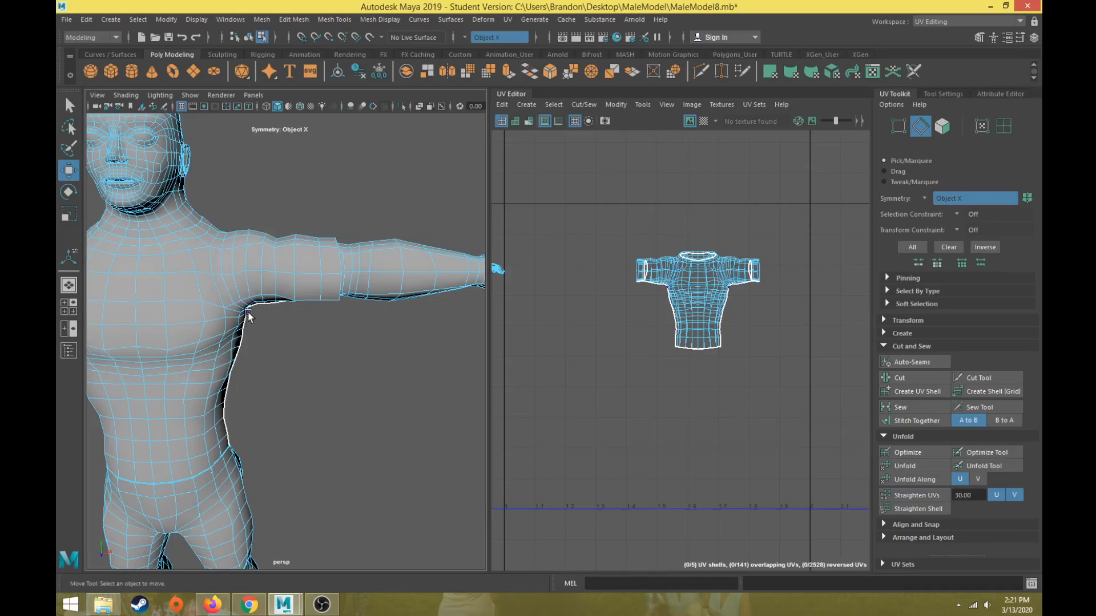
pyautogui.keyDown('alt'); pyautogui.moveTo(274, 326); pyautogui.dragTo(341, 310); pyautogui.keyUp('alt')
pyautogui.press('4')
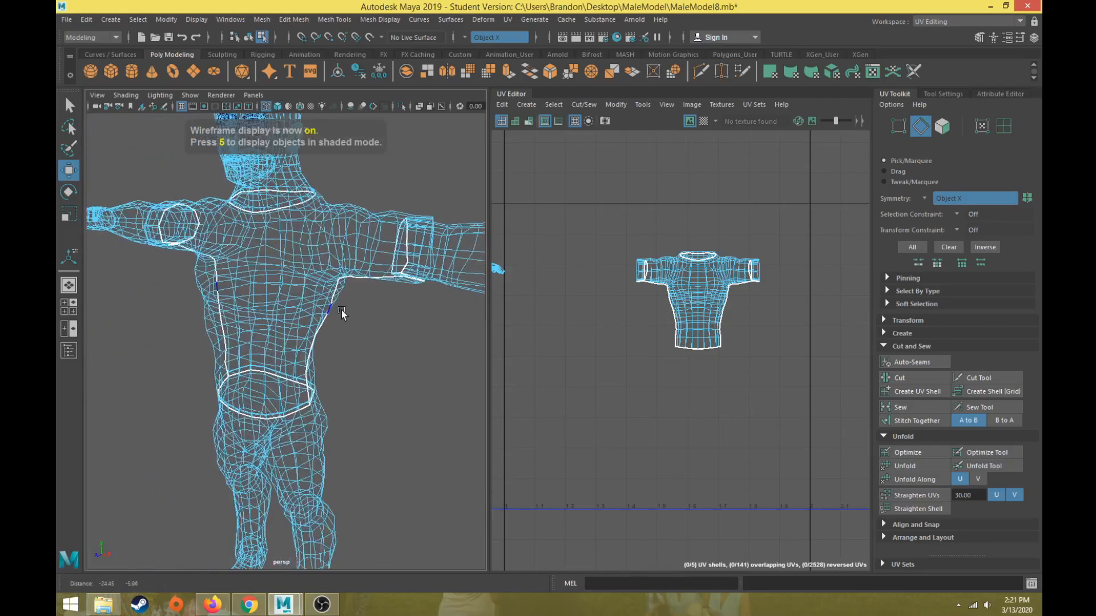
# Switch to UV shell selection, select the shirt's shell and unfold it
pyautogui.rightClick(635, 290)
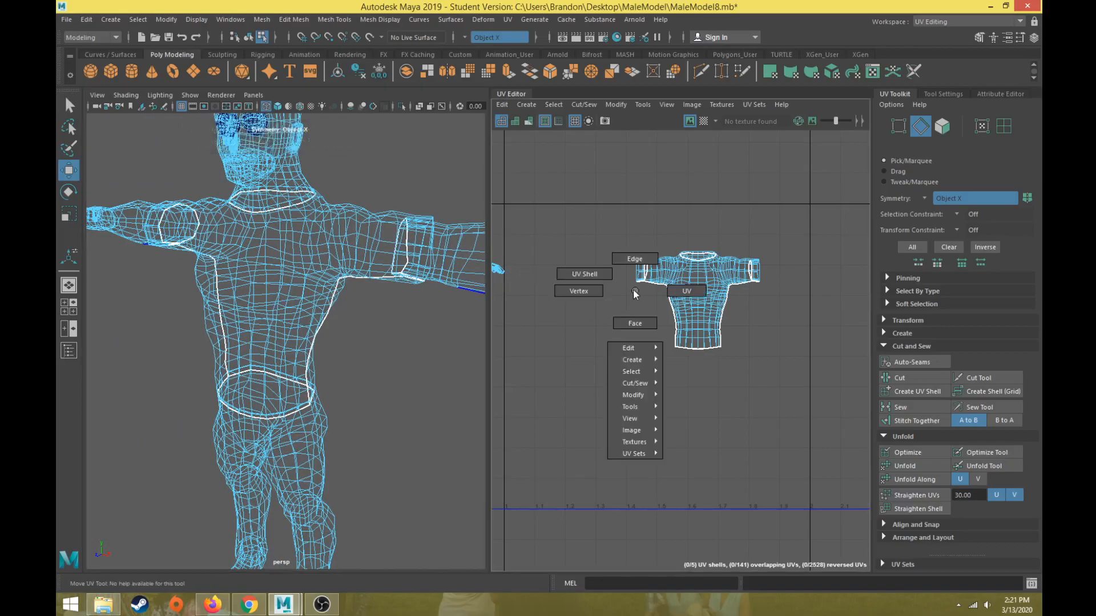
pyautogui.click(588, 274)
pyautogui.click(671, 267)
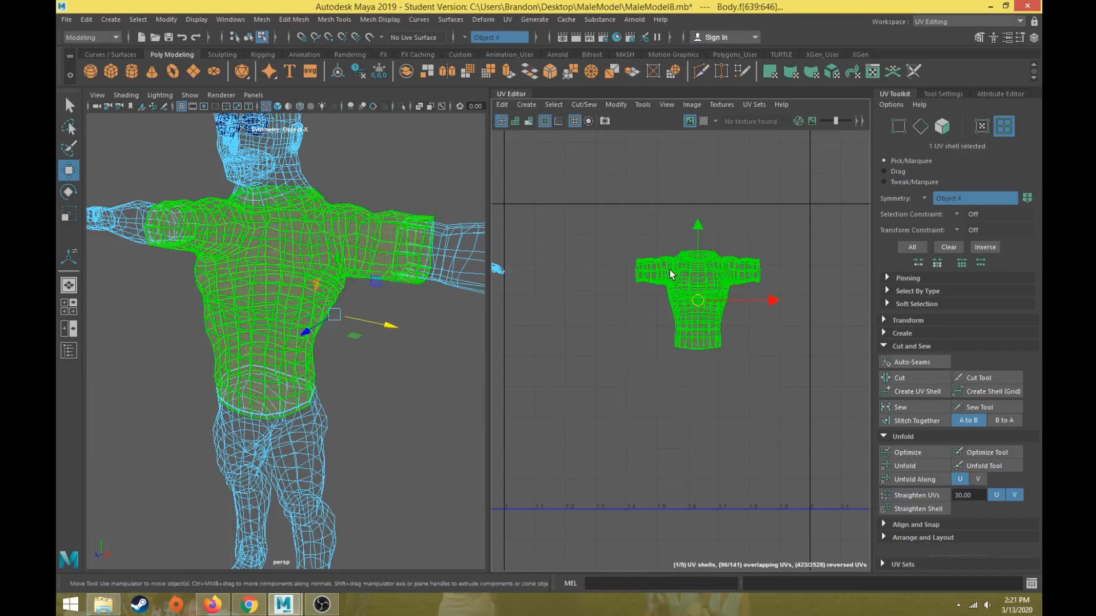
pyautogui.scroll(-3, 656, 351)
pyautogui.keyDown('alt'); pyautogui.moveTo(656, 359); pyautogui.dragTo(679, 341, button='middle'); pyautogui.keyUp('alt')
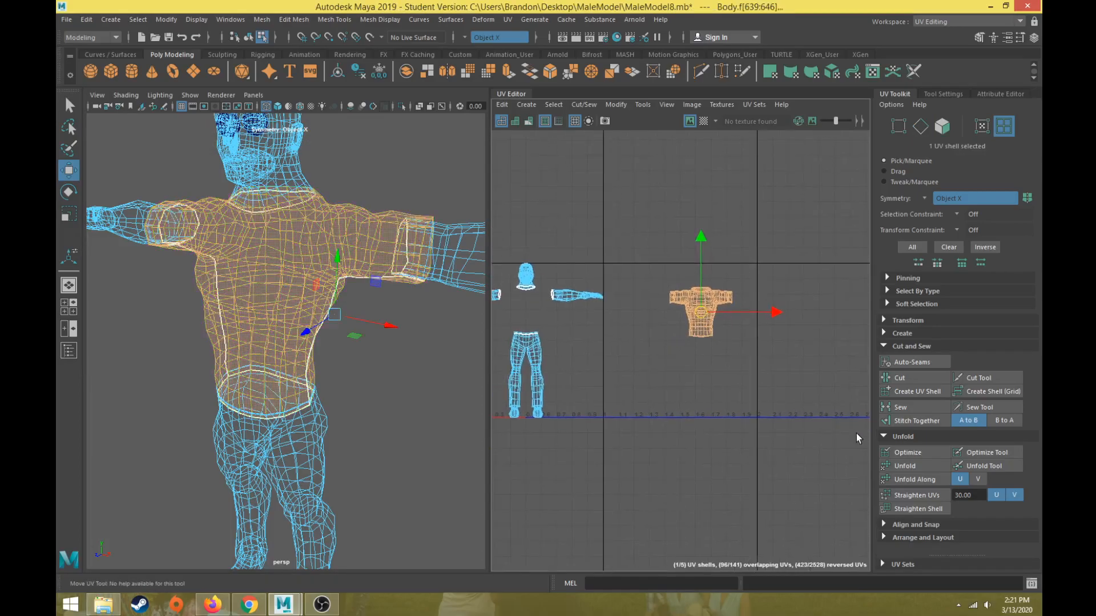
pyautogui.click(902, 467)
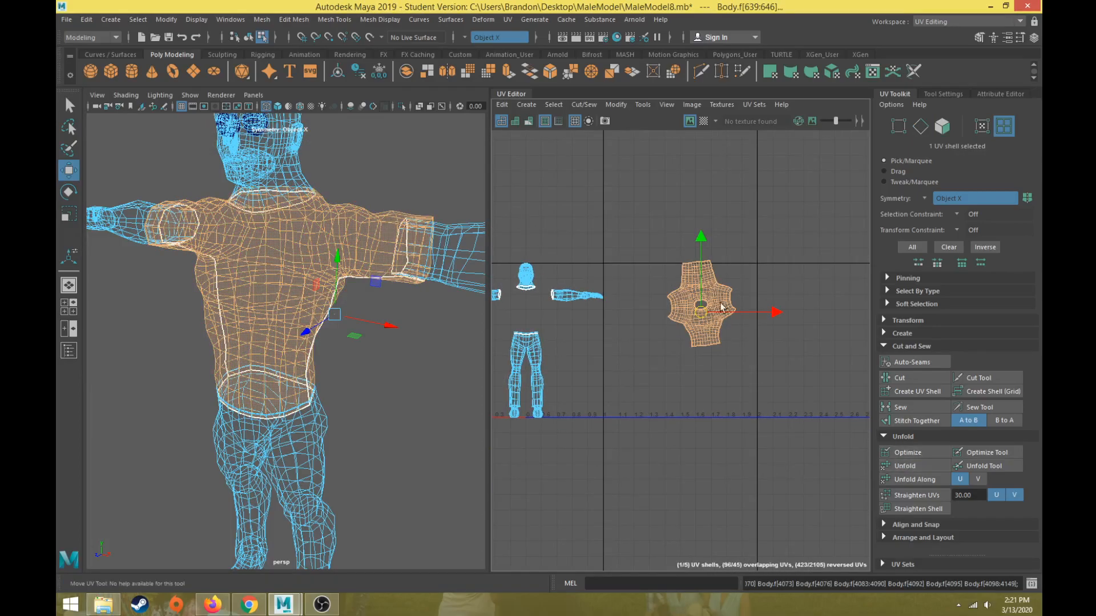
# Rotate the unfolded shirt shell until it stands upright and scale it up slightly
pyautogui.scroll(5, 721, 364)
pyautogui.keyDown('alt'); pyautogui.moveTo(714, 304); pyautogui.dragTo(736, 411, button='middle'); pyautogui.keyUp('alt')
pyautogui.press('e')
pyautogui.moveTo(723, 278); pyautogui.dragTo(708, 297)
pyautogui.press('w')
pyautogui.press('e')
pyautogui.press('w')
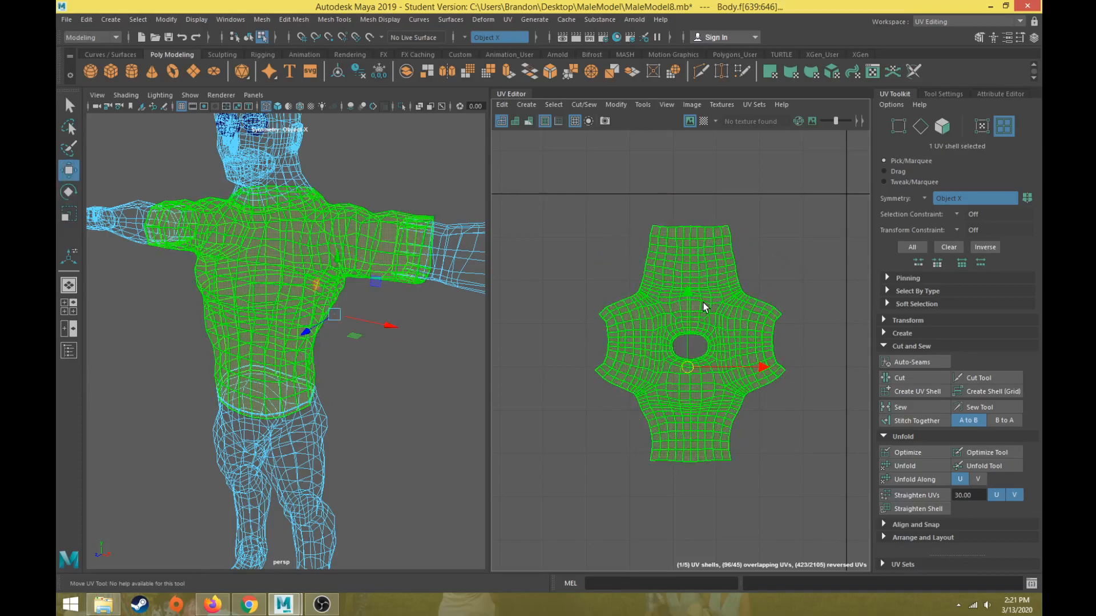
pyautogui.press('r')
pyautogui.moveTo(688, 373); pyautogui.dragTo(693, 377)
pyautogui.press('w')
# In face selection with shaded display, pick the shirt shell's upper, lower and sleeve faces in turn to match them to the model
pyautogui.moveTo(686, 259); pyautogui.dragTo(630, 197, button='right')
pyautogui.moveTo(755, 265); pyautogui.dragTo(755, 265)
pyautogui.keyDown('alt'); pyautogui.moveTo(274, 297); pyautogui.dragTo(365, 308); pyautogui.keyUp('alt')
pyautogui.press('5')
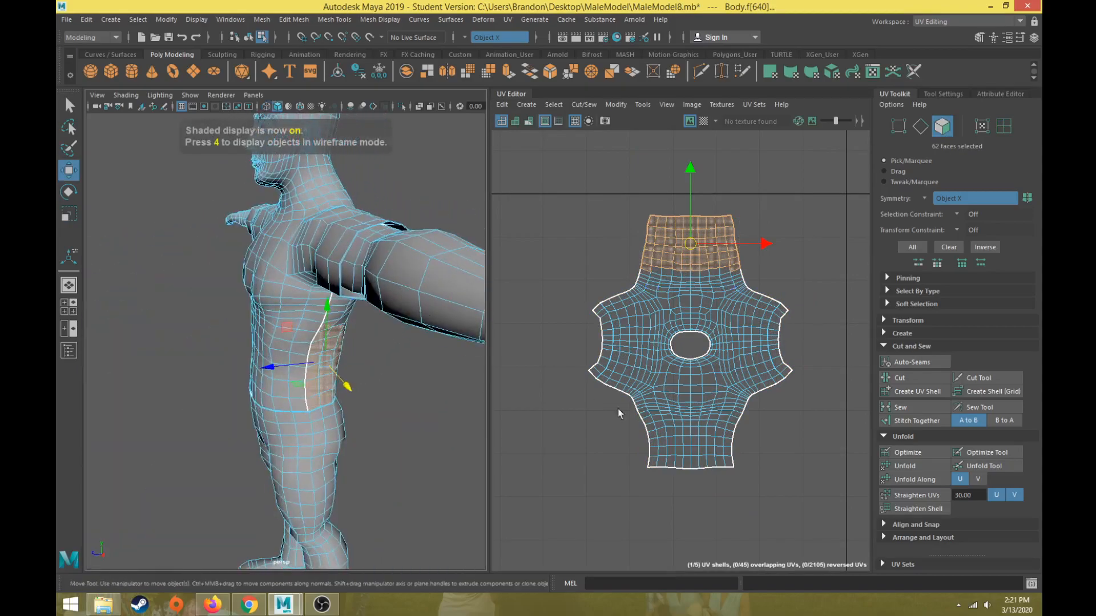
pyautogui.moveTo(628, 406); pyautogui.dragTo(772, 505)
pyautogui.keyDown('alt'); pyautogui.moveTo(433, 342); pyautogui.dragTo(361, 345); pyautogui.keyUp('alt')
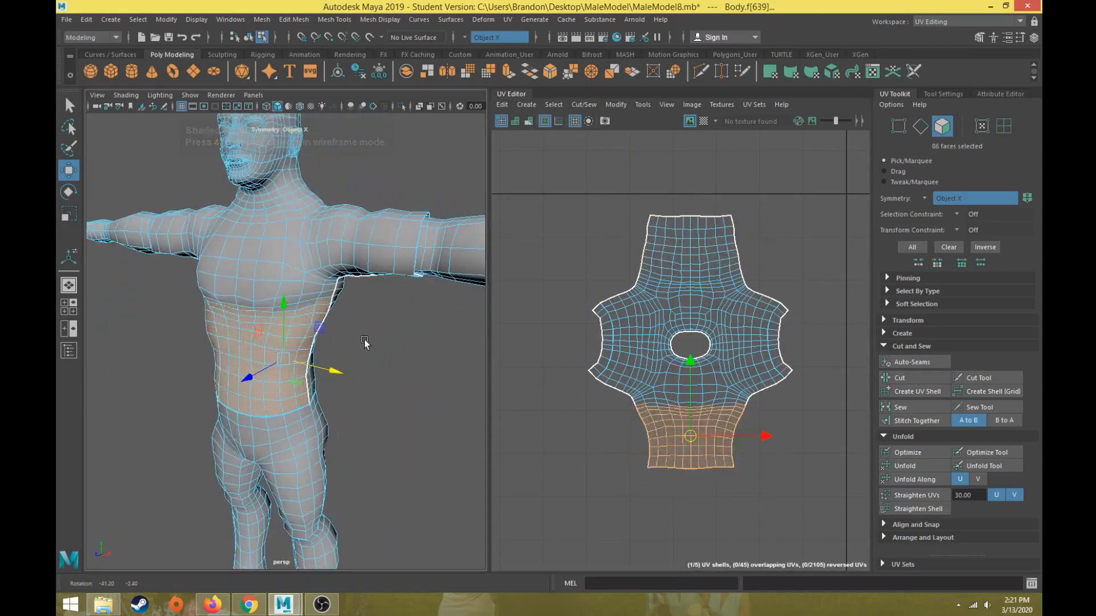
pyautogui.moveTo(817, 295); pyautogui.dragTo(747, 372)
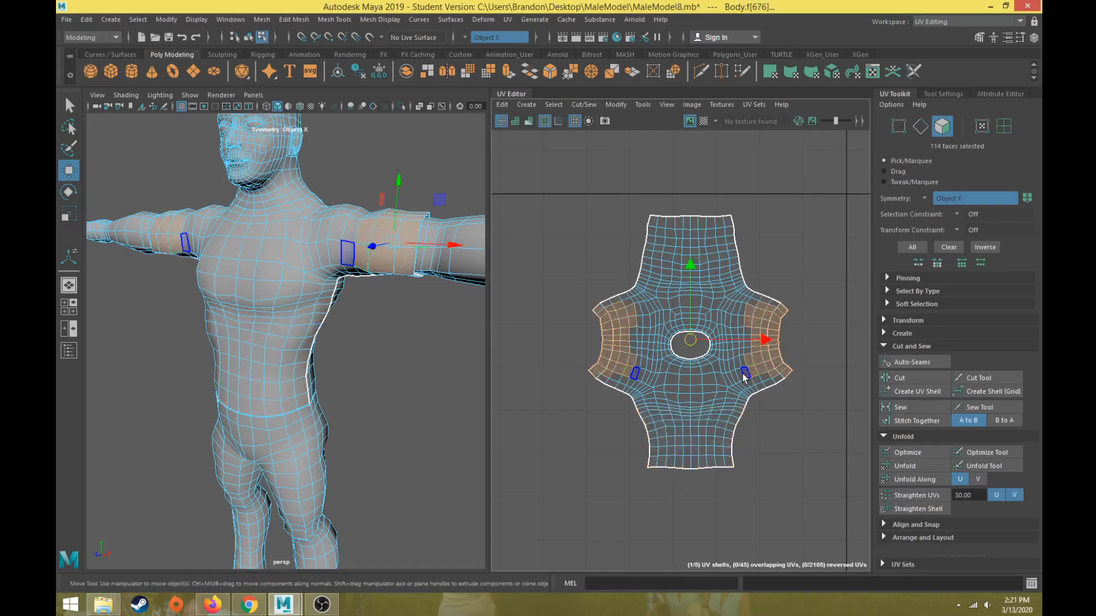
# Turn symmetry off and select the faces of each sleeve end in turn to locate them on the model
pyautogui.click(925, 199)
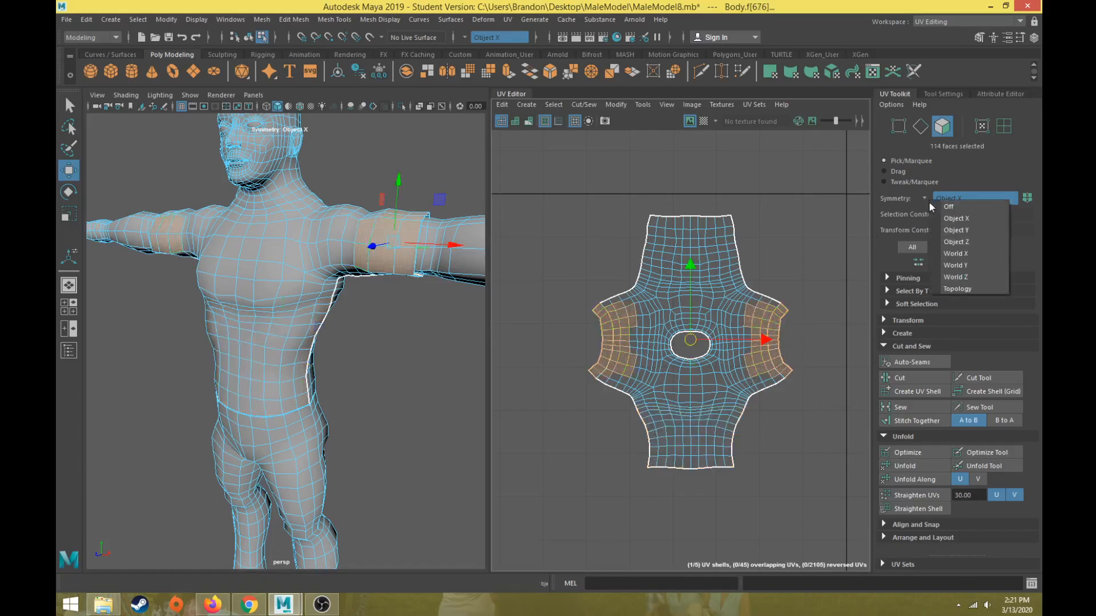
pyautogui.click(942, 206)
pyautogui.moveTo(826, 303); pyautogui.dragTo(775, 368)
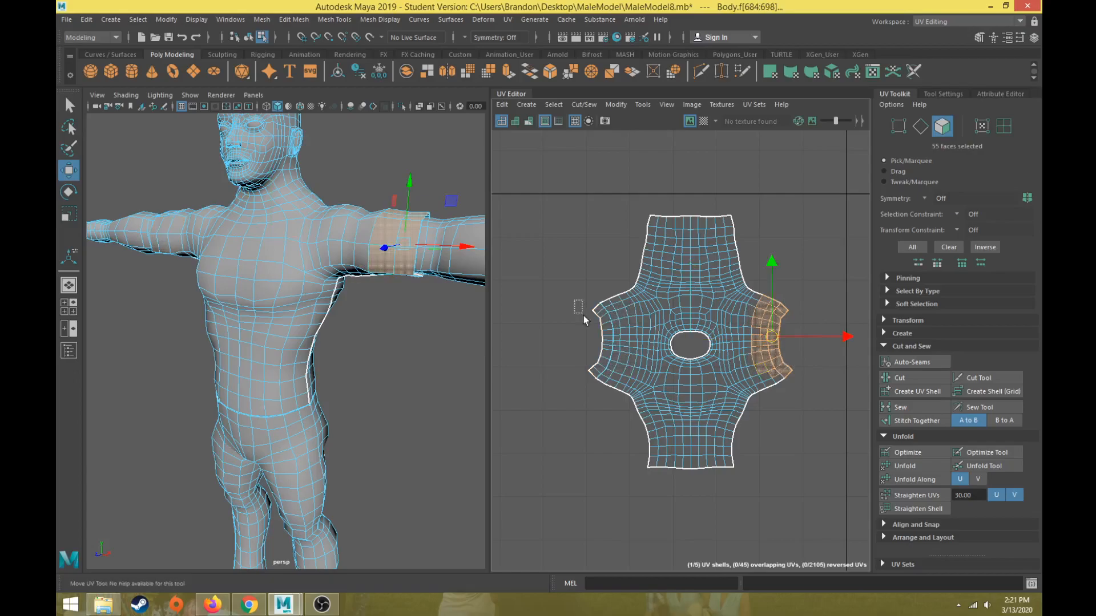
pyautogui.moveTo(575, 303); pyautogui.dragTo(629, 368)
# Set symmetry back to Object X and select the centre pair of chest faces below the neck opening
pyautogui.click(924, 198)
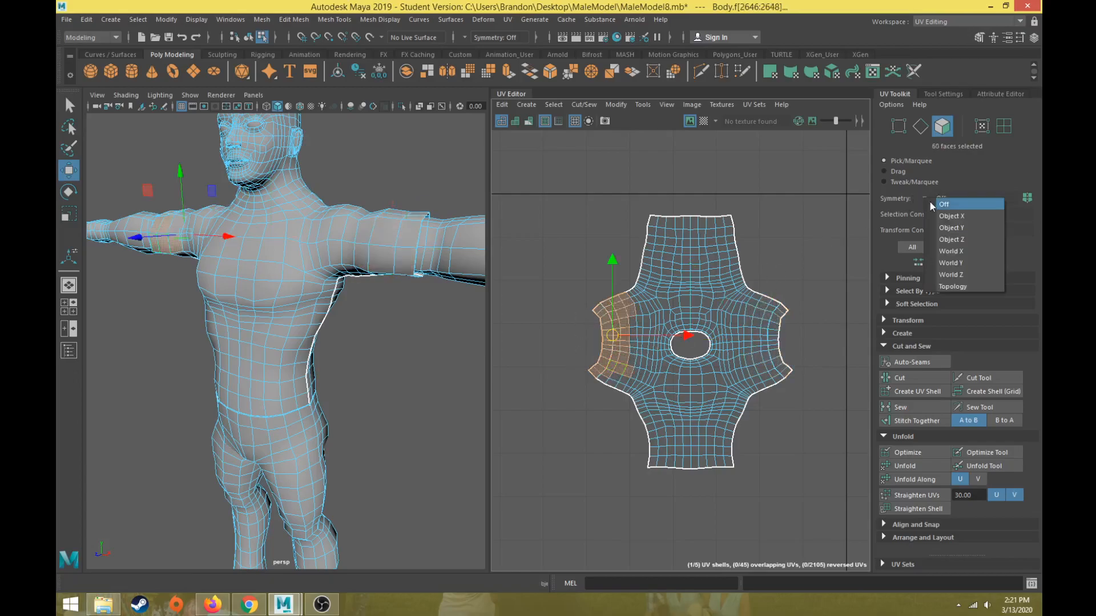
pyautogui.click(941, 216)
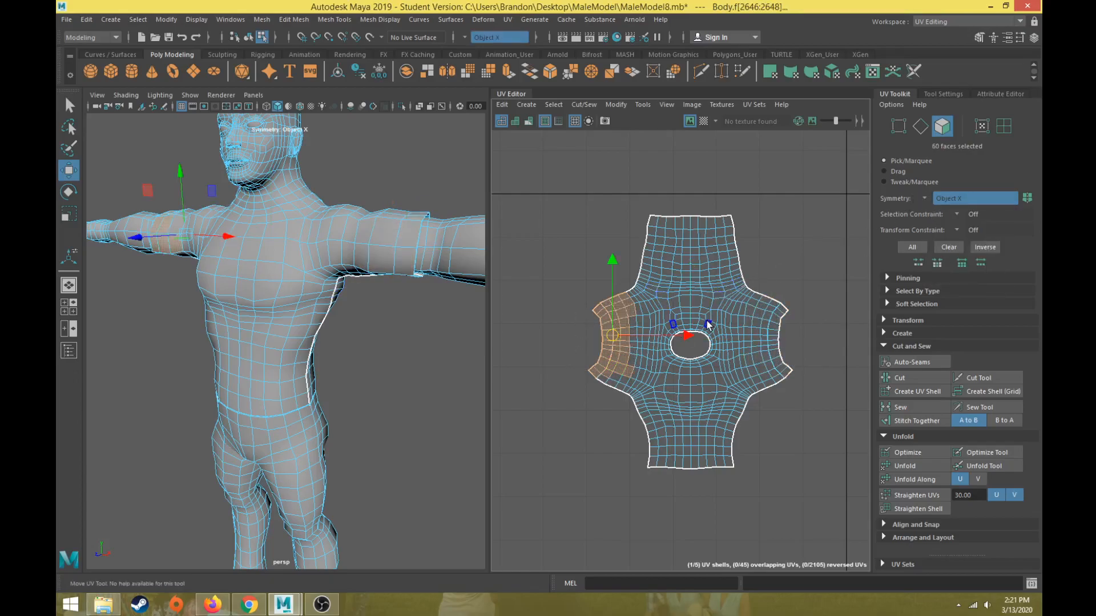
pyautogui.click(690, 390)
pyautogui.keyDown('alt'); pyautogui.moveTo(355, 354); pyautogui.dragTo(388, 365); pyautogui.keyUp('alt')
pyautogui.scroll(-4, 680, 435)
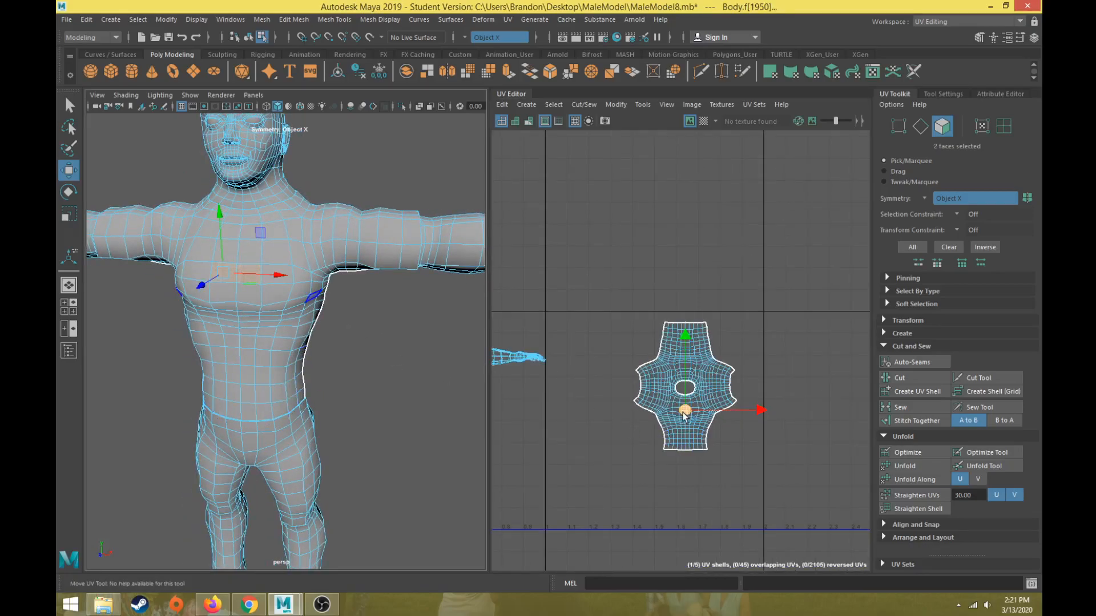
pyautogui.scroll(5, 684, 415)
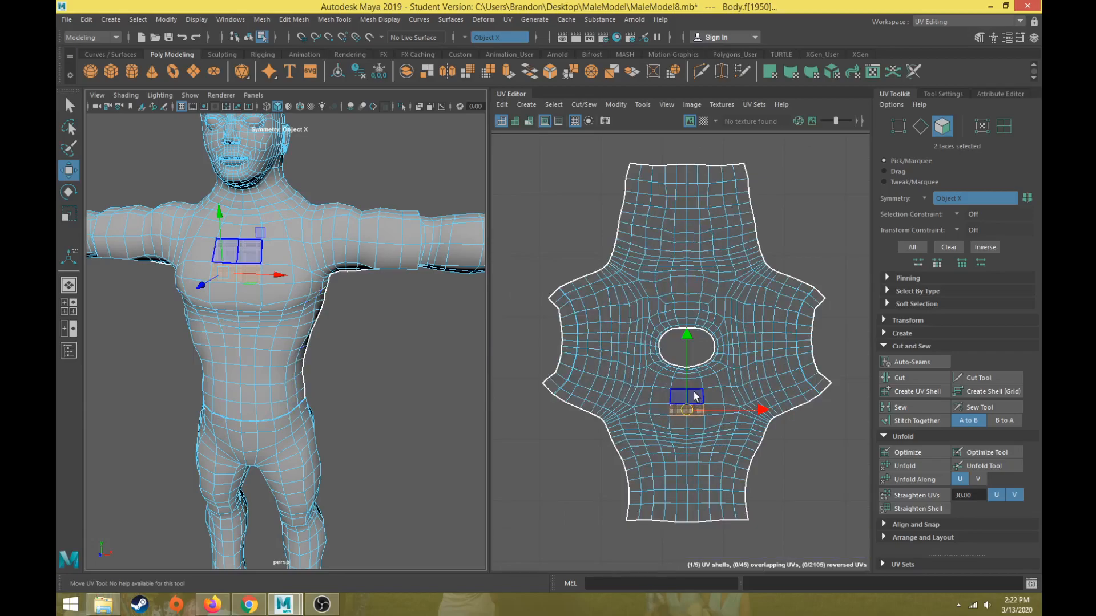
# Switch to UV selection and try pulling the upper pair of armpit corner UVs down into the shirt shell
pyautogui.moveTo(721, 276); pyautogui.dragTo(762, 274, button='right')
pyautogui.click(767, 265)
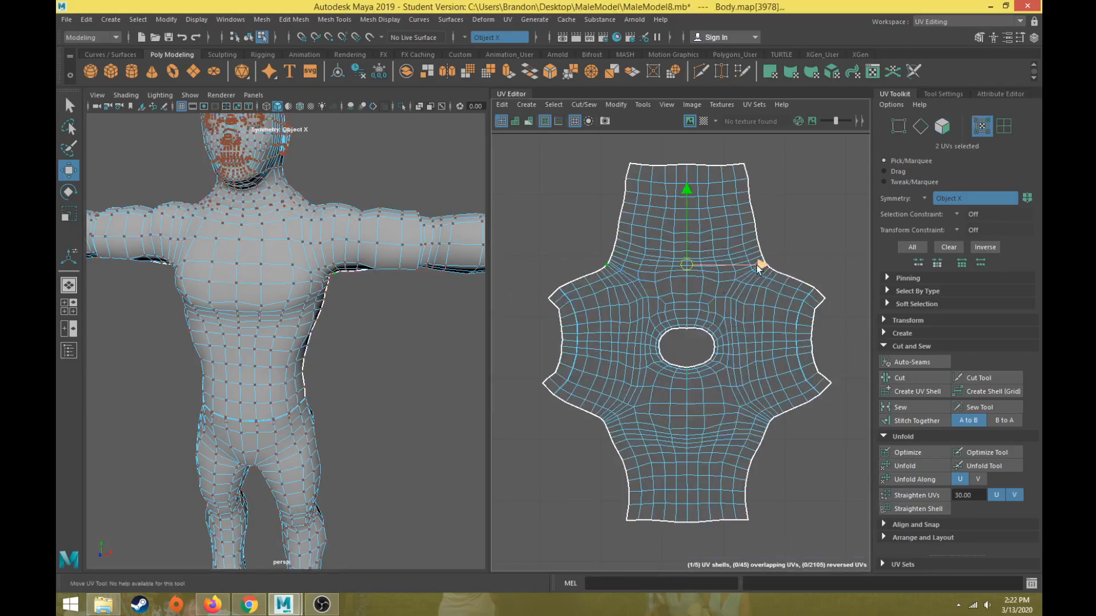
pyautogui.scroll(3, 762, 265)
pyautogui.moveTo(619, 264); pyautogui.dragTo(621, 297)
pyautogui.scroll(2, 657, 296)
pyautogui.keyDown('alt'); pyautogui.moveTo(662, 295); pyautogui.dragTo(562, 326, button='middle'); pyautogui.keyUp('alt')
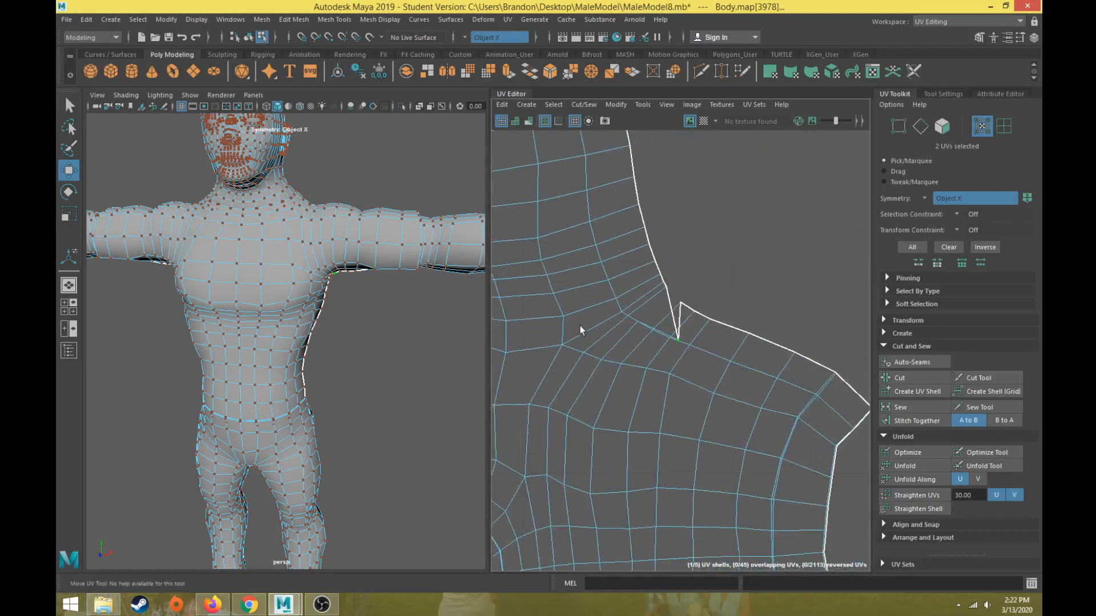
# Move the two armpit UVs back up to the shell's outline and undo the last adjustment
pyautogui.scroll(-3, 602, 340)
pyautogui.moveTo(556, 323); pyautogui.dragTo(549, 290)
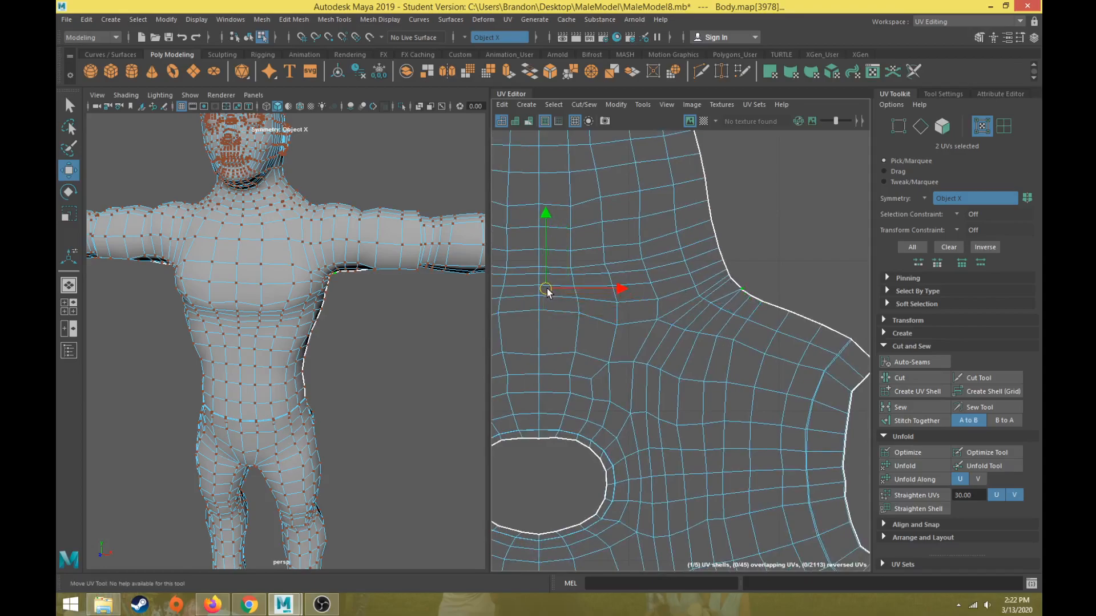
pyautogui.scroll(6, 735, 256)
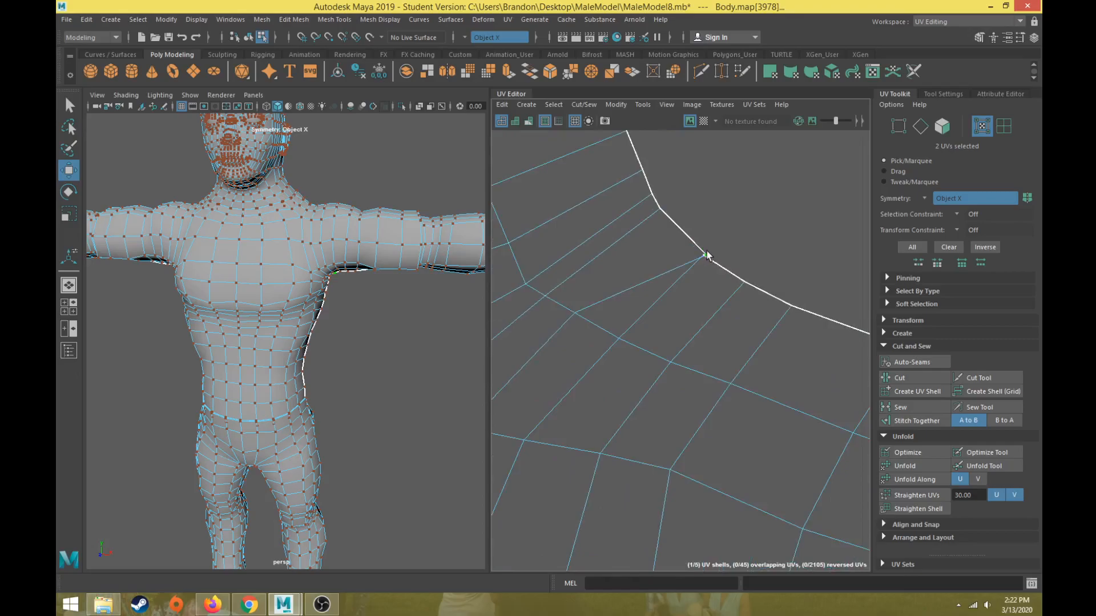
pyautogui.scroll(-6, 685, 274)
pyautogui.hotkey('ctrl', 'z')
# Apply the checker map to the model and inspect the shirt's torso and sleeves for texture stretching
pyautogui.scroll(-4, 693, 291)
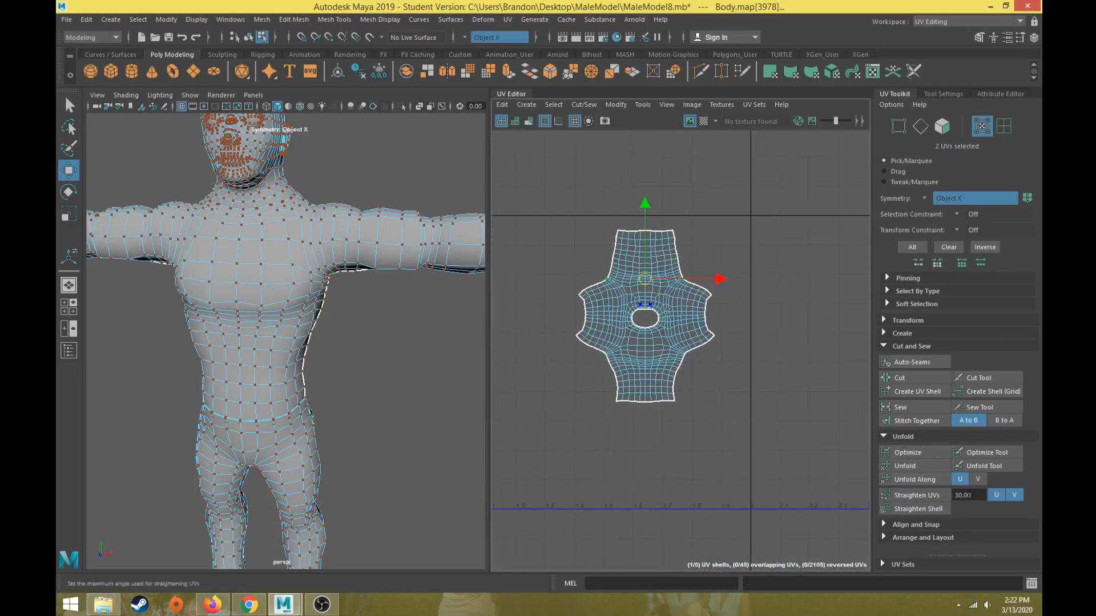
pyautogui.scroll(4, 639, 382)
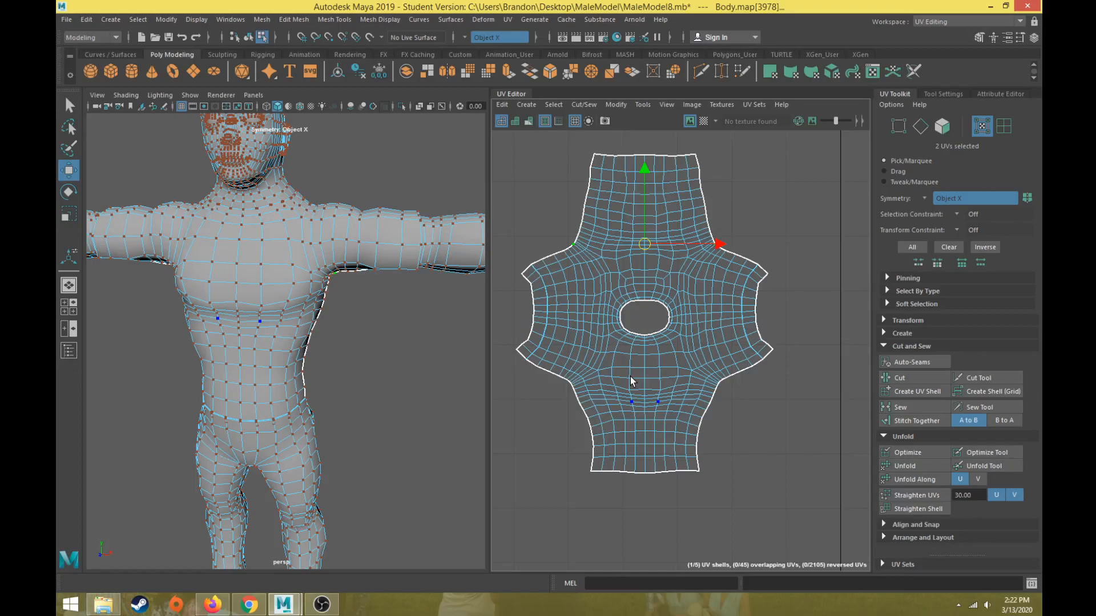
pyautogui.click(703, 121)
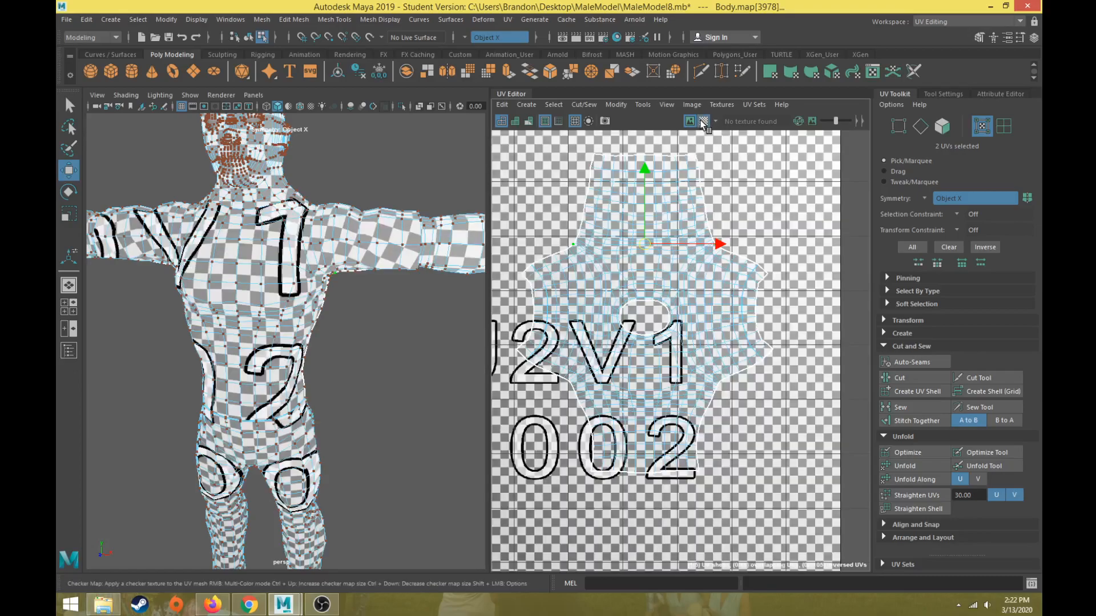
pyautogui.moveTo(352, 291)
pyautogui.keyDown('alt'); pyautogui.mouseDown()
pyautogui.moveTo(394, 290)
pyautogui.moveTo(358, 292)
pyautogui.mouseUp(); pyautogui.keyUp('alt')
pyautogui.scroll(10, 358, 292)
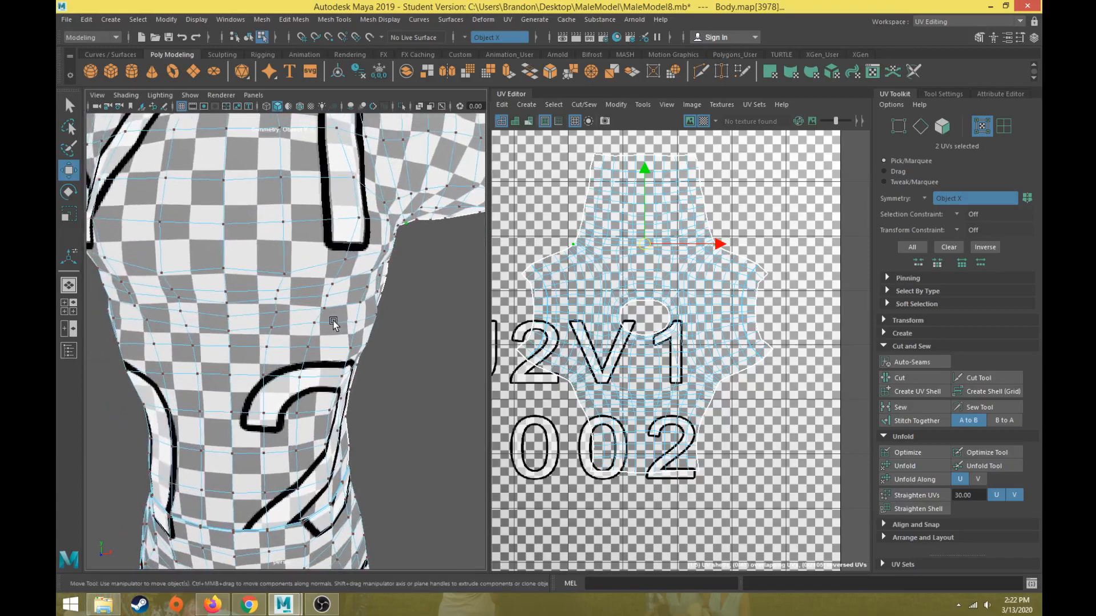
pyautogui.scroll(-8, 334, 323)
pyautogui.scroll(4, 274, 267)
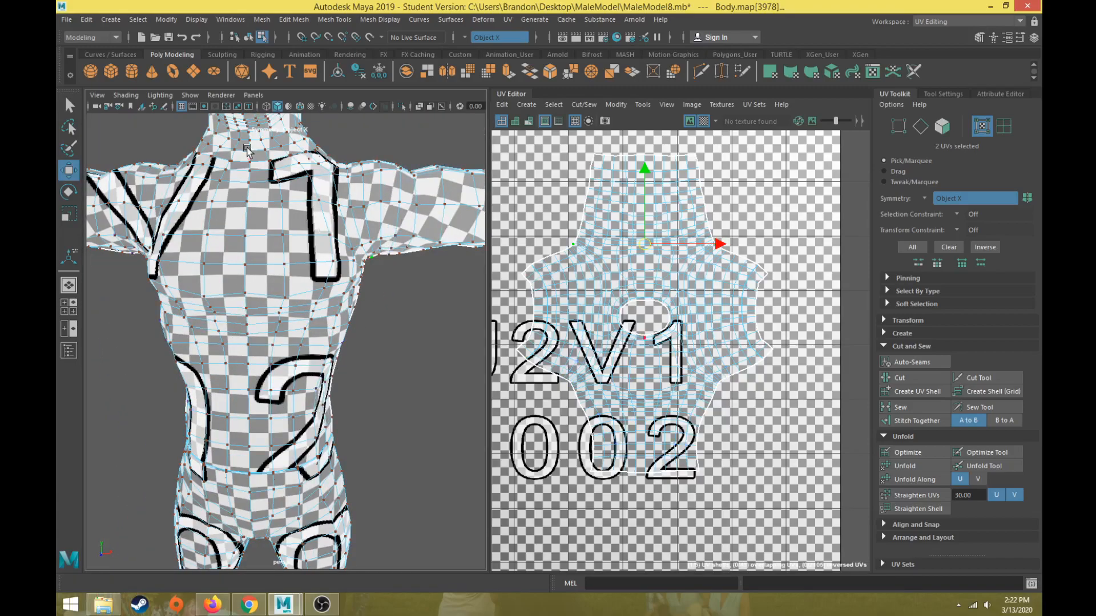
pyautogui.keyDown('alt'); pyautogui.moveTo(318, 326); pyautogui.dragTo(293, 274); pyautogui.keyUp('alt')
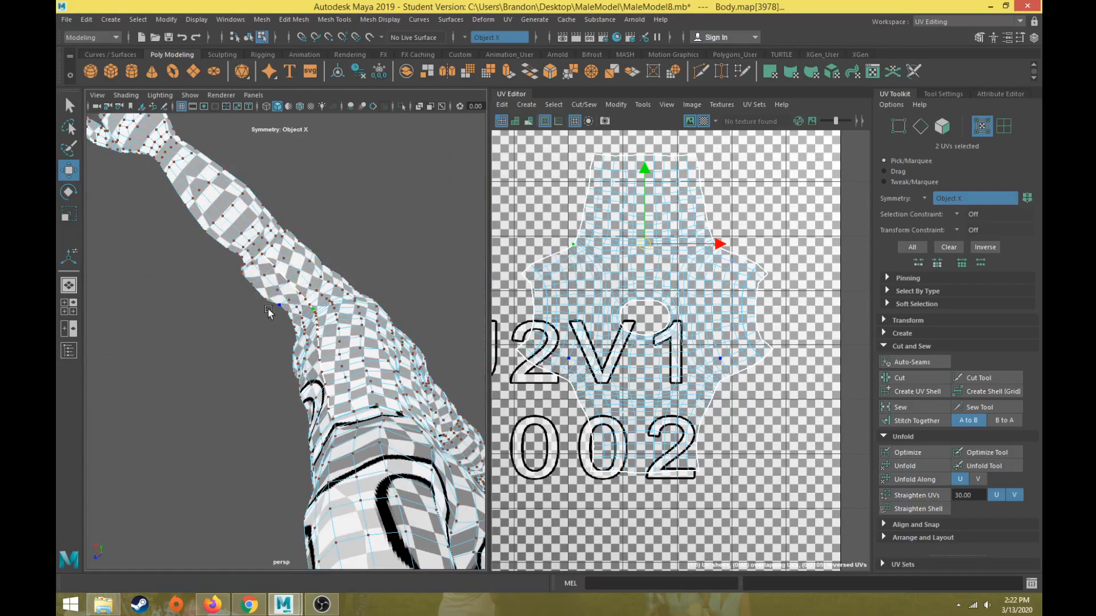
# Hide the checker map and cut the UVs along the edge loops around both shoulders, separating the sleeves from the torso
pyautogui.press('a')
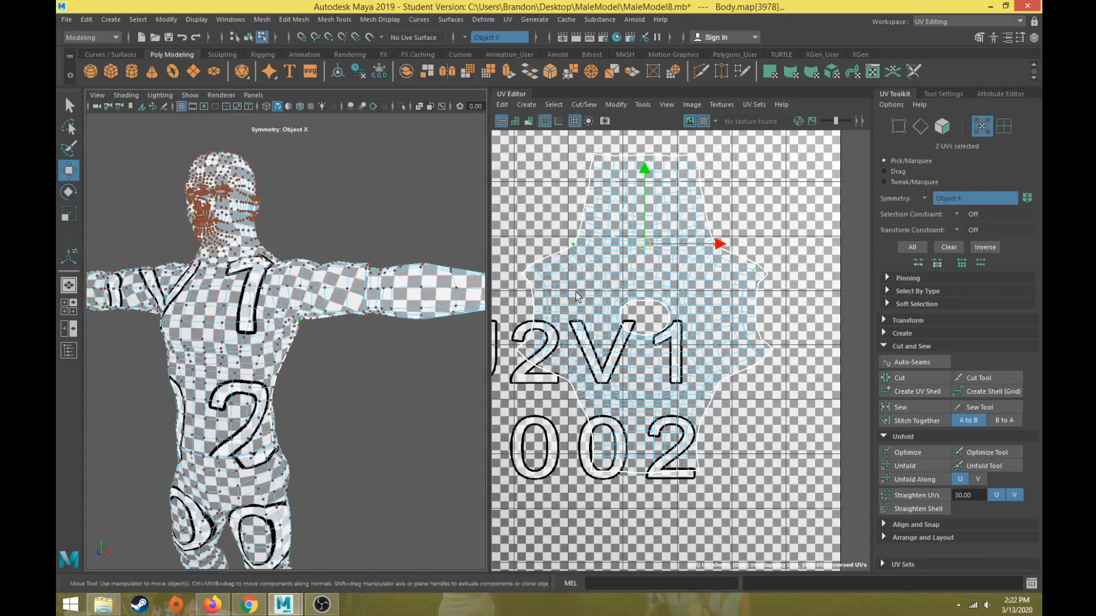
pyautogui.click(703, 121)
pyautogui.scroll(6, 310, 342)
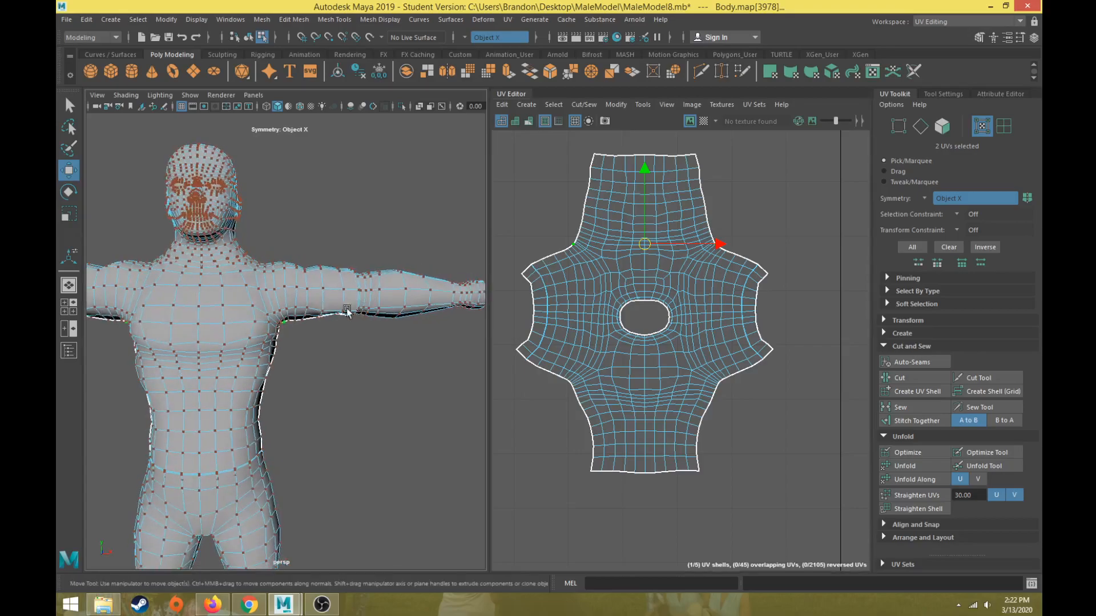
pyautogui.scroll(4, 329, 346)
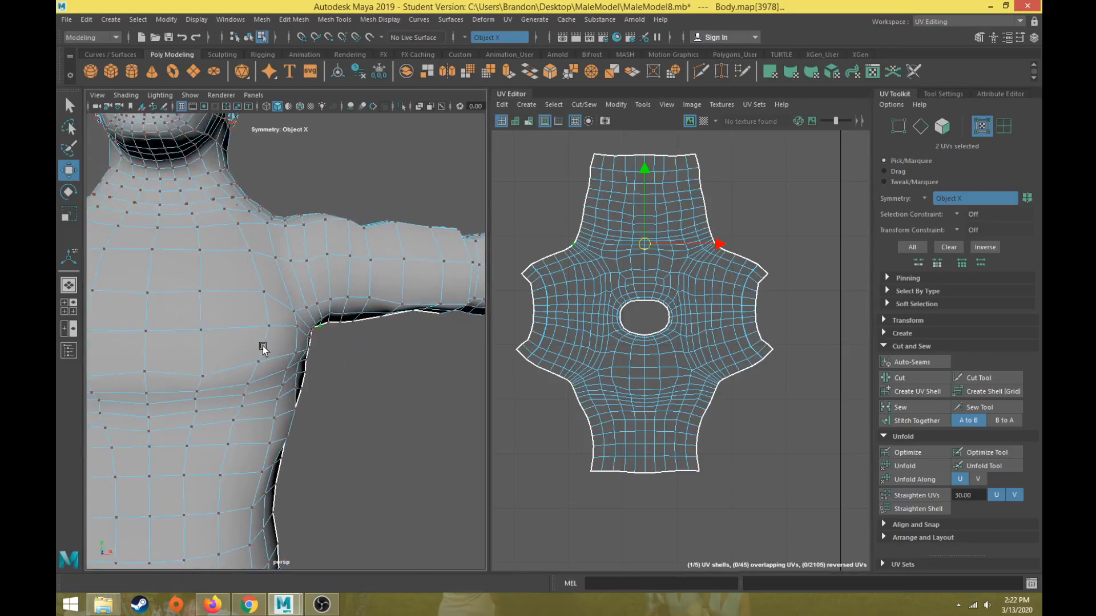
pyautogui.keyDown('alt'); pyautogui.moveTo(279, 337); pyautogui.dragTo(211, 333); pyautogui.keyUp('alt')
pyautogui.moveTo(278, 283); pyautogui.dragTo(274, 250, button='right')
pyautogui.click(319, 307)
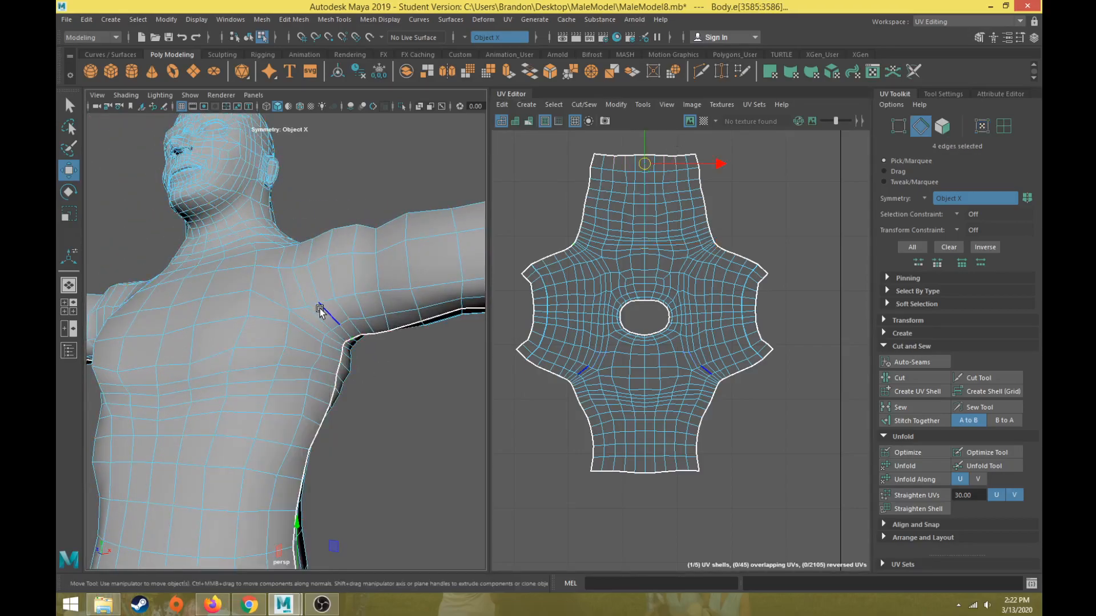
pyautogui.doubleClick(320, 315)
pyautogui.press('f')
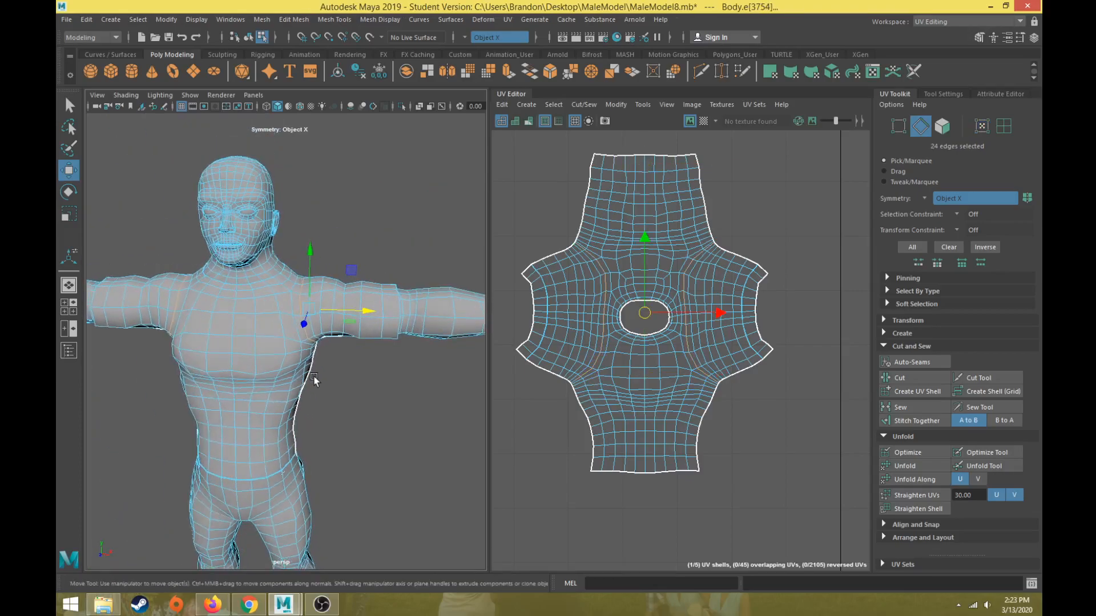
pyautogui.click(926, 381)
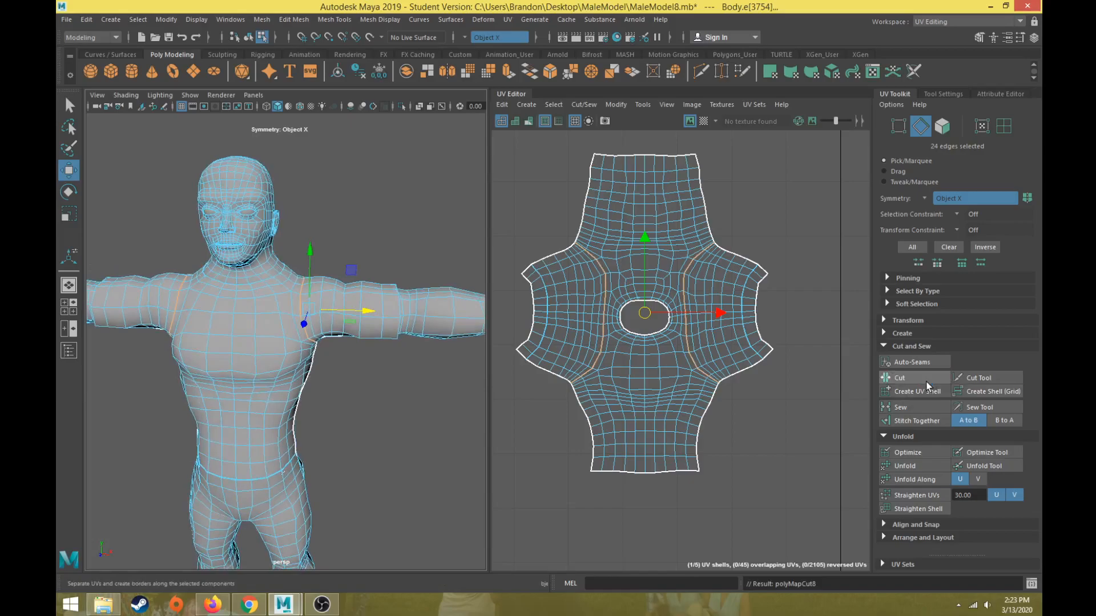
# Unfold the torso UV shell, and separately unfold the pair of sleeve shells
pyautogui.moveTo(697, 266); pyautogui.dragTo(660, 253, button='right')
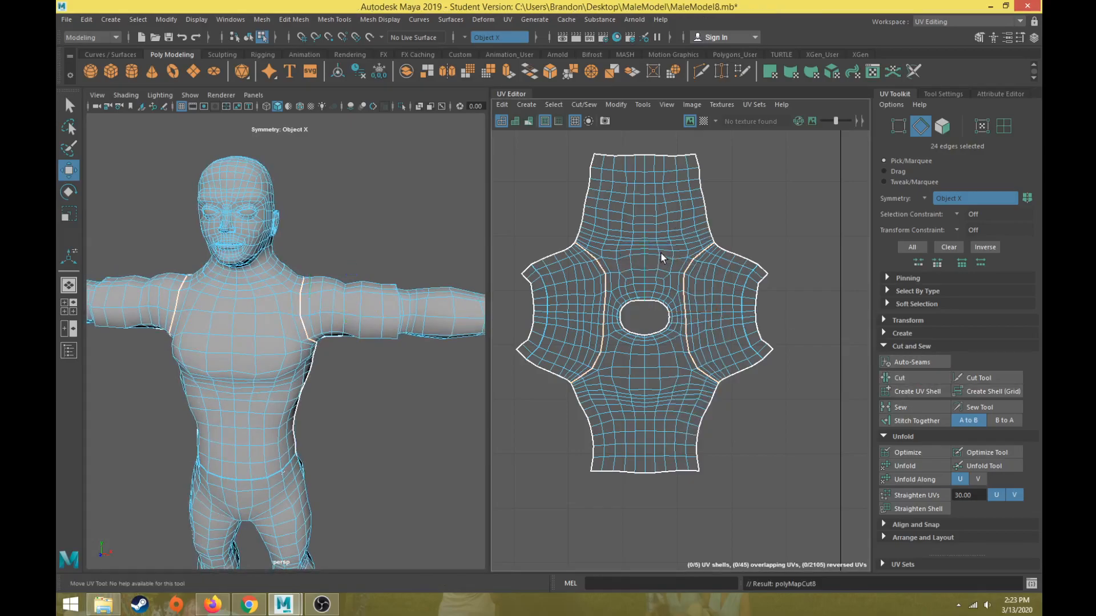
pyautogui.click(656, 252)
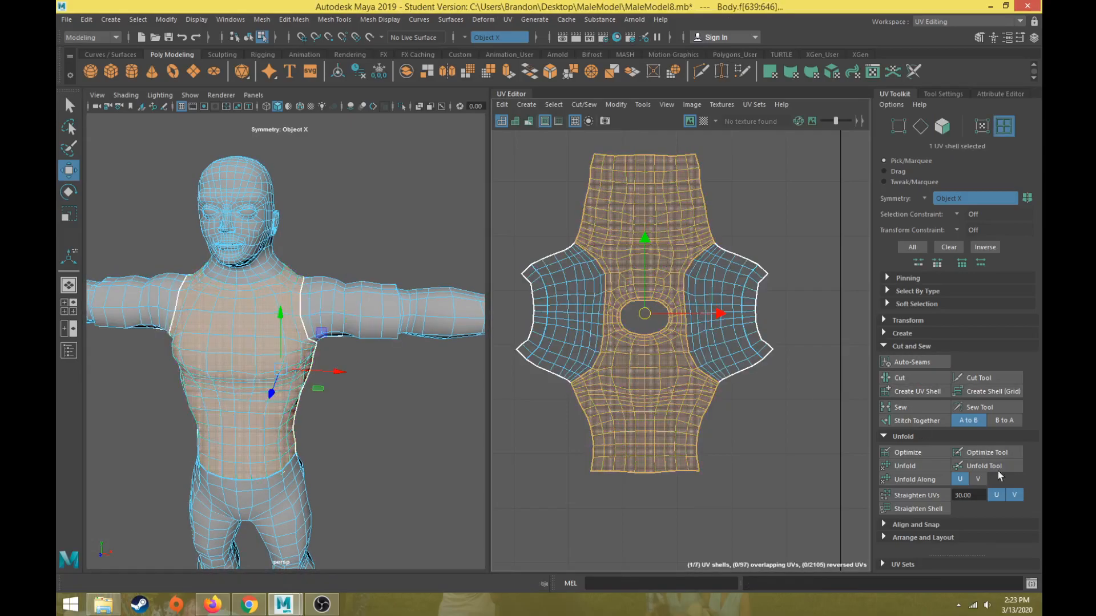
pyautogui.click(916, 464)
pyautogui.click(717, 289)
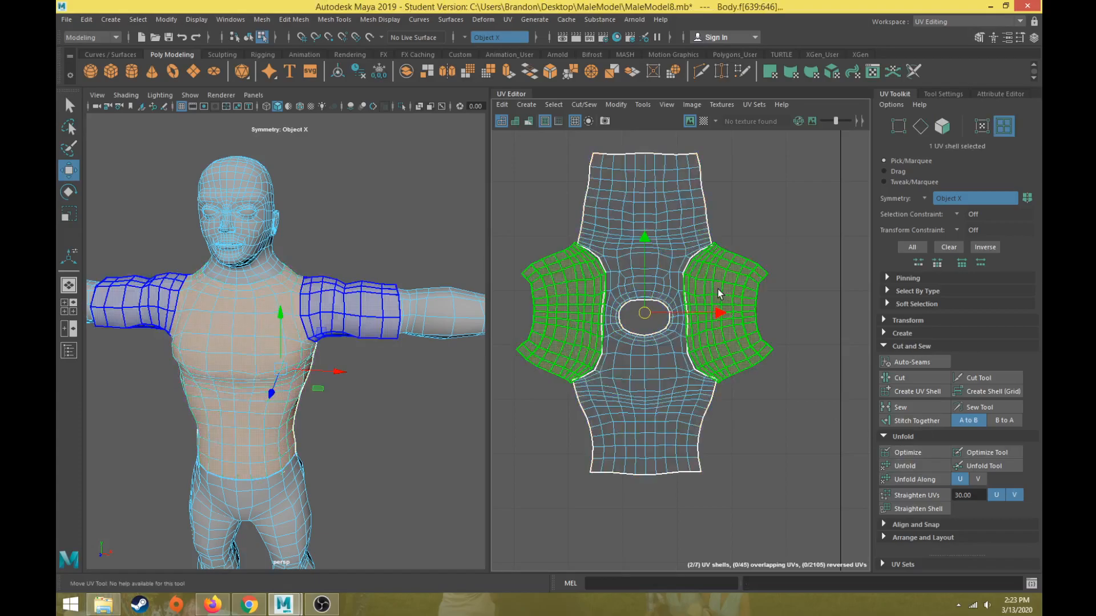
pyautogui.click(914, 466)
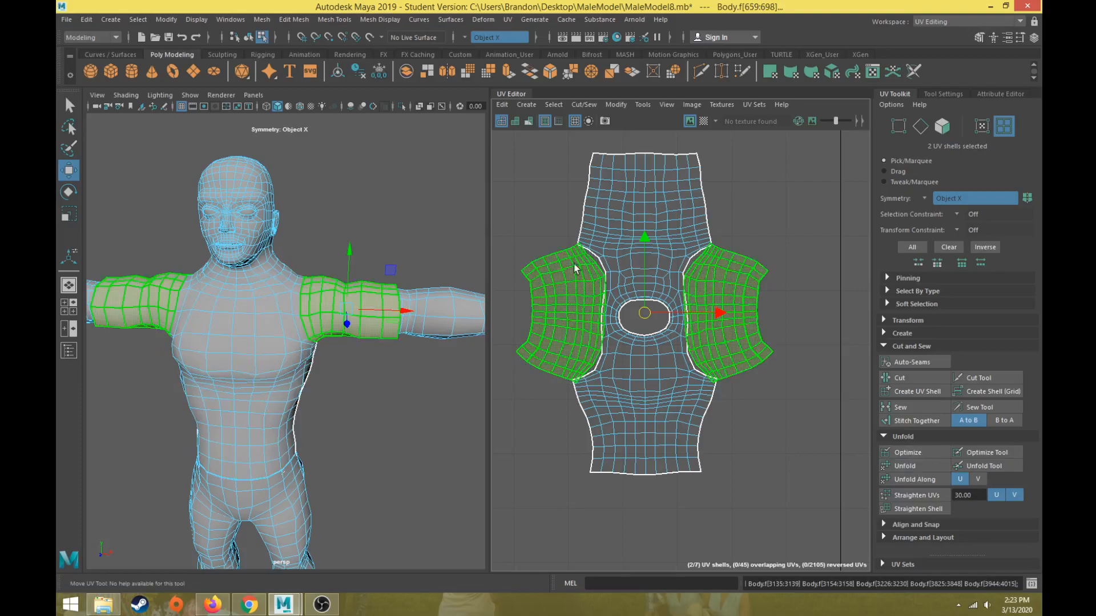
# Check the separated torso and sleeves with the checker map from behind, and hide the map again
pyautogui.click(704, 121)
pyautogui.keyDown('alt'); pyautogui.moveTo(348, 377); pyautogui.dragTo(368, 278); pyautogui.keyUp('alt')
pyautogui.click(707, 122)
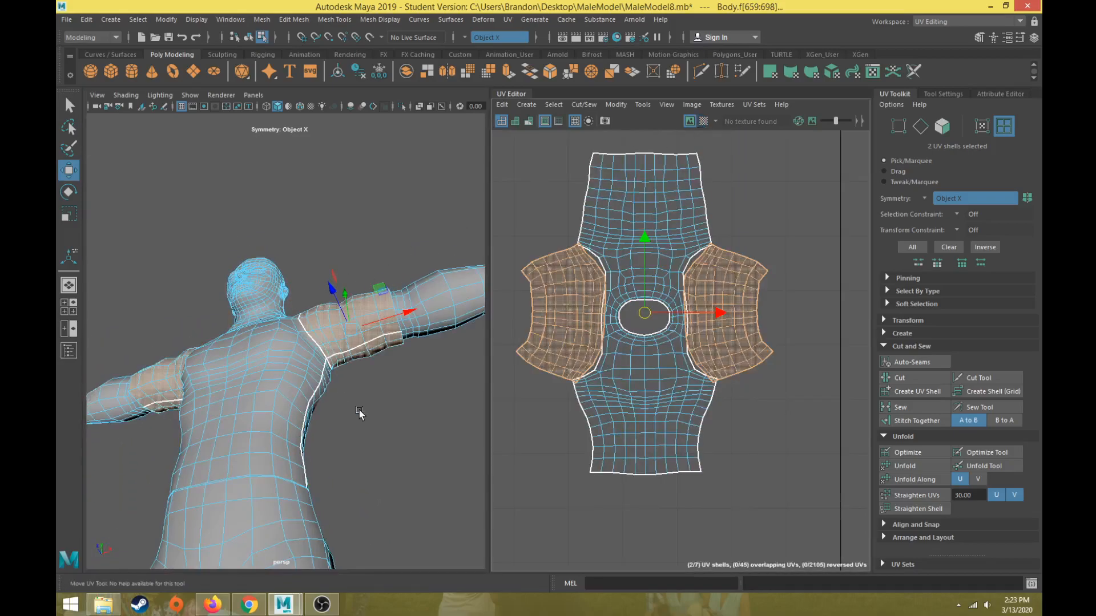
# Undo the torso and sleeve unfolds and the shoulder cuts to restore the one-piece shirt shell
pyautogui.hotkey('ctrl', 'z')
pyautogui.hotkey('ctrl', 'z')
pyautogui.hotkey('ctrl', 'z')
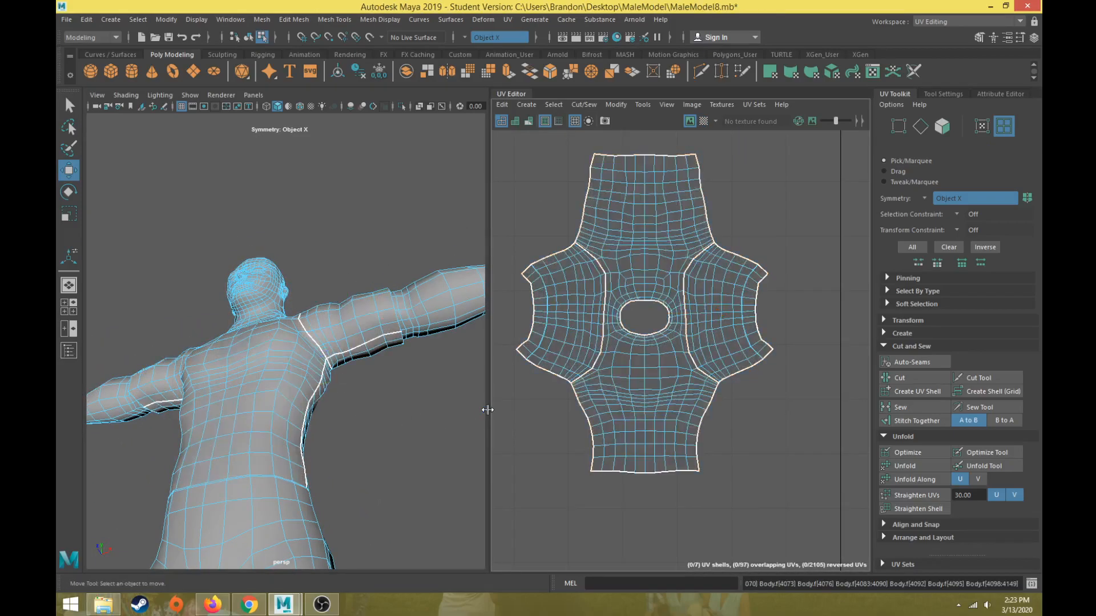
pyautogui.hotkey('ctrl', 'z')
# Select the one-piece shirt UV shell and view its coverage on the model's front, back and side
pyautogui.keyDown('alt'); pyautogui.moveTo(358, 385); pyautogui.dragTo(425, 371); pyautogui.keyUp('alt')
pyautogui.click(593, 290)
pyautogui.click(314, 371)
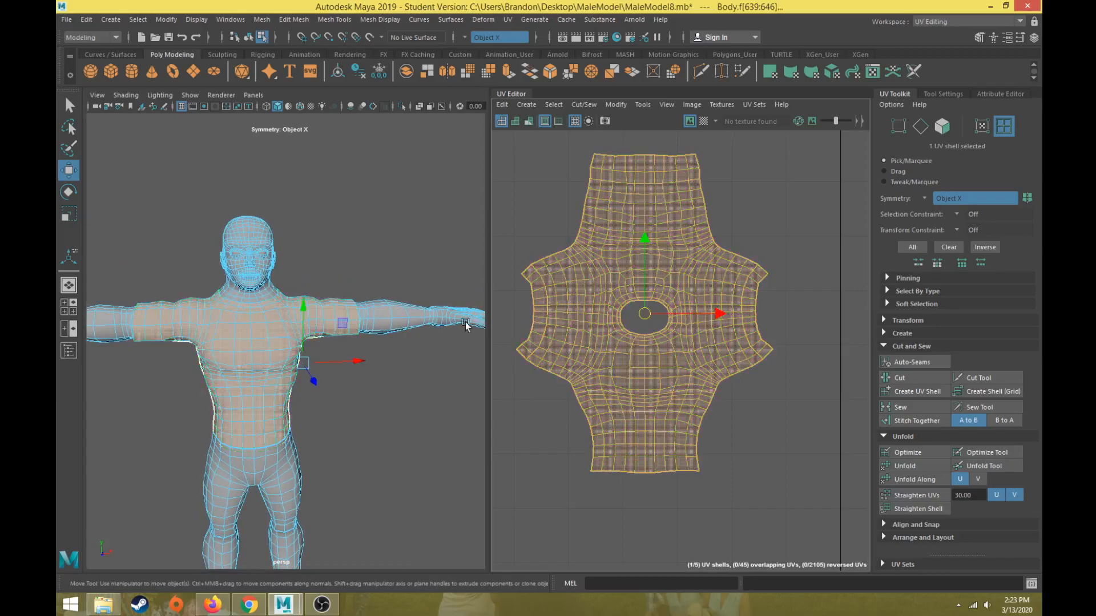
pyautogui.keyDown('alt'); pyautogui.moveTo(314, 357); pyautogui.dragTo(253, 302); pyautogui.keyUp('alt')
pyautogui.click(297, 393)
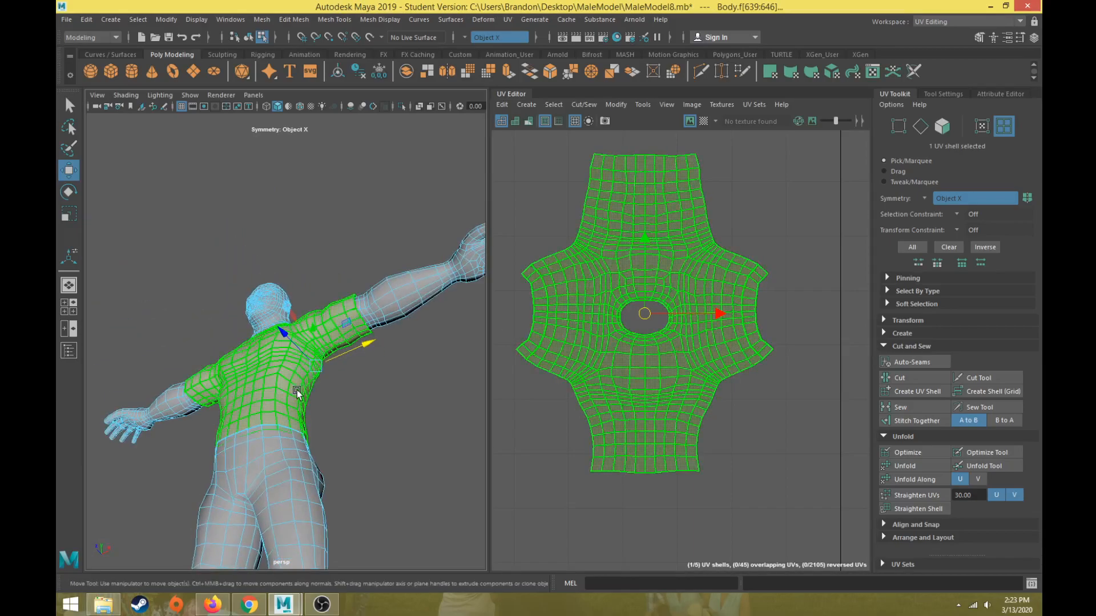
pyautogui.keyDown('alt'); pyautogui.moveTo(364, 330); pyautogui.dragTo(317, 380); pyautogui.keyUp('alt')
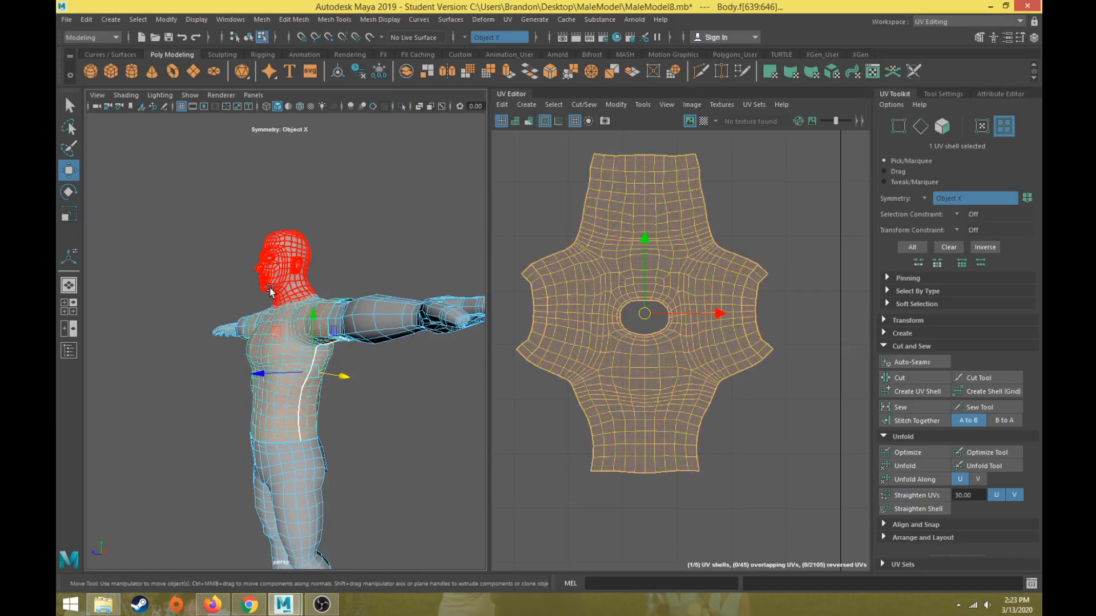
pyautogui.keyDown('alt'); pyautogui.moveTo(293, 468); pyautogui.dragTo(377, 441); pyautogui.keyUp('alt')
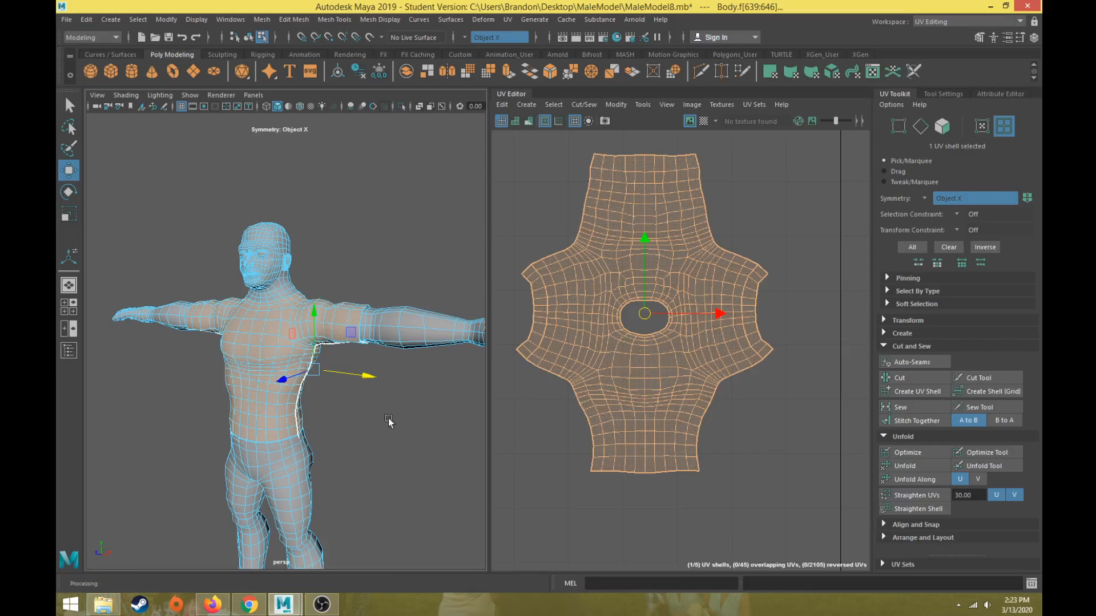
# Show the checker map and examine the one-piece shirt for texture stretching around the torso, armpits and sleeves
pyautogui.click(704, 121)
pyautogui.keyDown('alt'); pyautogui.moveTo(454, 406); pyautogui.dragTo(394, 388); pyautogui.keyUp('alt')
pyautogui.keyDown('alt'); pyautogui.moveTo(394, 388); pyautogui.dragTo(457, 384, button='right'); pyautogui.keyUp('alt')
pyautogui.keyDown('alt'); pyautogui.moveTo(445, 386); pyautogui.dragTo(259, 396); pyautogui.keyUp('alt')
pyautogui.scroll(-6, 259, 396)
pyautogui.keyDown('alt'); pyautogui.moveTo(260, 407); pyautogui.dragTo(271, 382, button='middle'); pyautogui.keyUp('alt')
pyautogui.scroll(6, 271, 381)
pyautogui.keyDown('alt'); pyautogui.moveTo(270, 381); pyautogui.dragTo(392, 385); pyautogui.keyUp('alt')
pyautogui.scroll(-6, 382, 386)
pyautogui.keyDown('alt'); pyautogui.moveTo(370, 388); pyautogui.dragTo(375, 357, button='middle'); pyautogui.keyUp('alt')
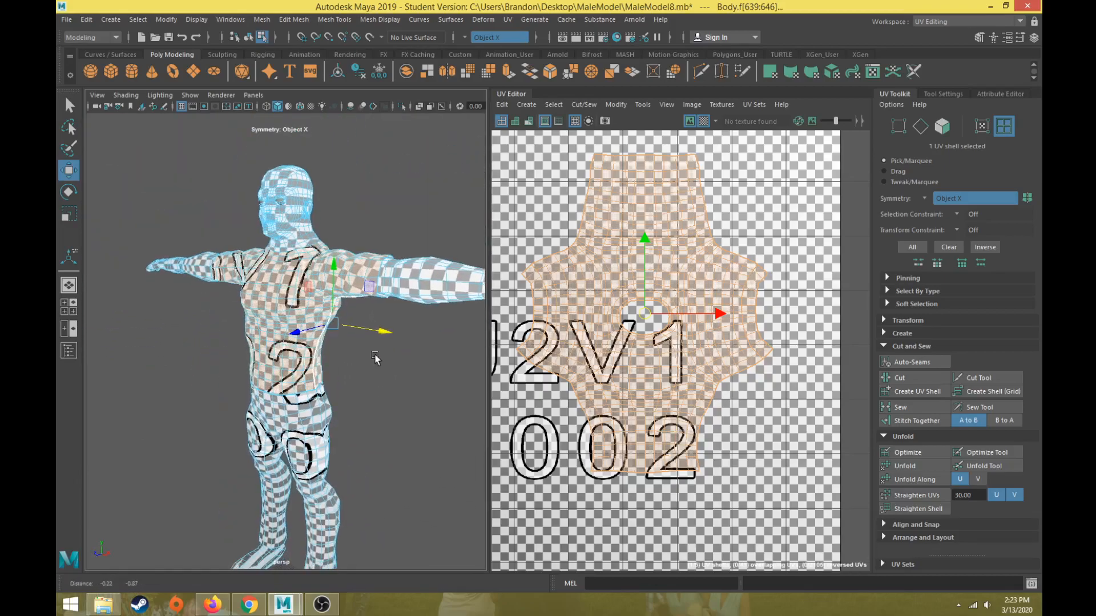